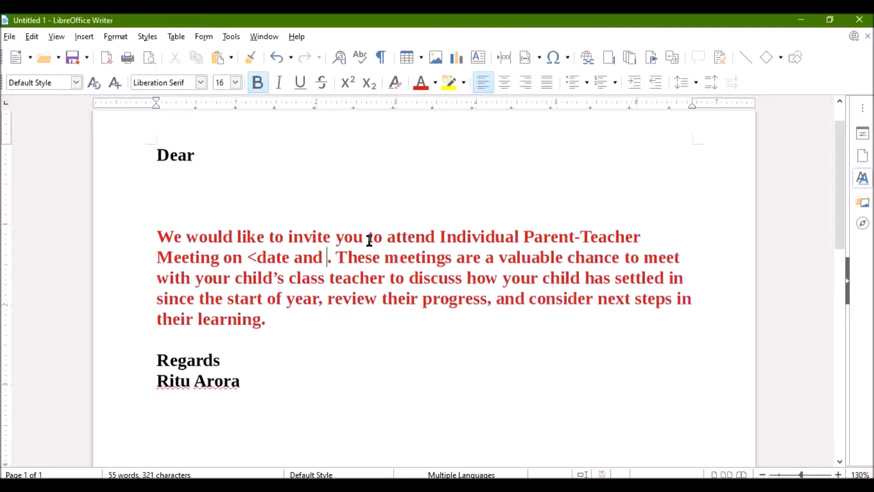
key("BackSpace")
key("BackSpace")
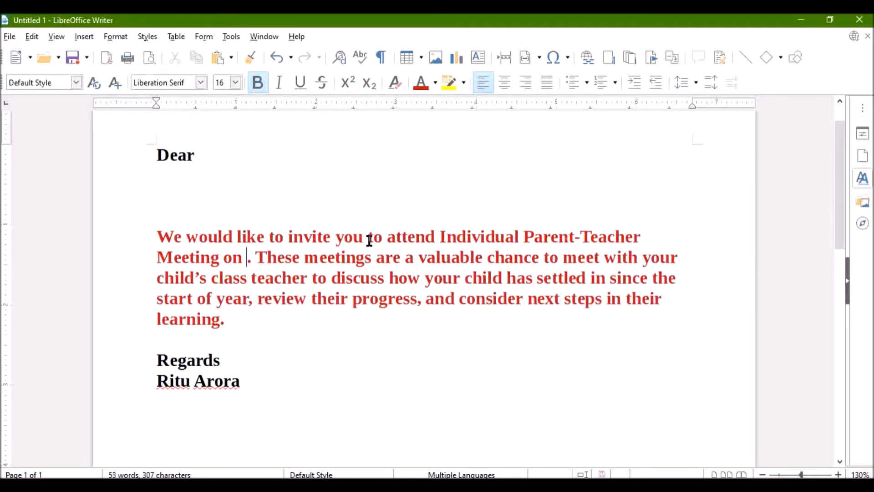
Replace the date placeholder in the invitation paragraph with "10th June, 2020"
type("10th J")
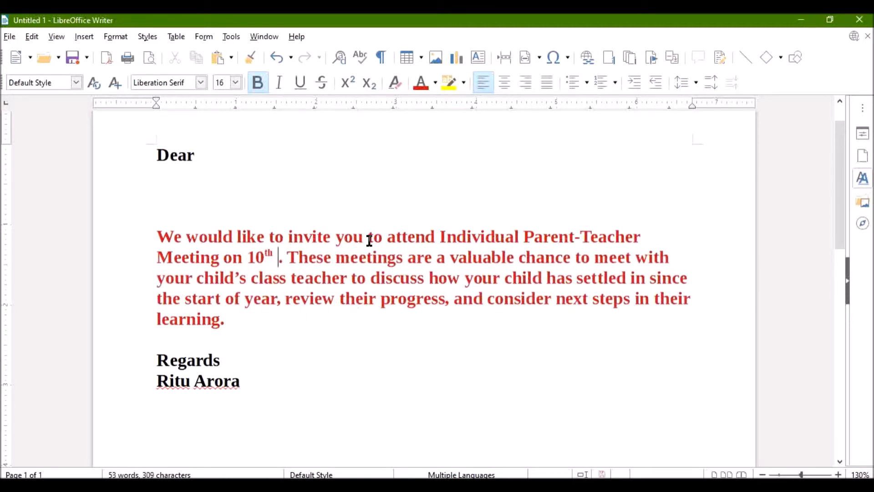
type("u")
type("ne, 2")
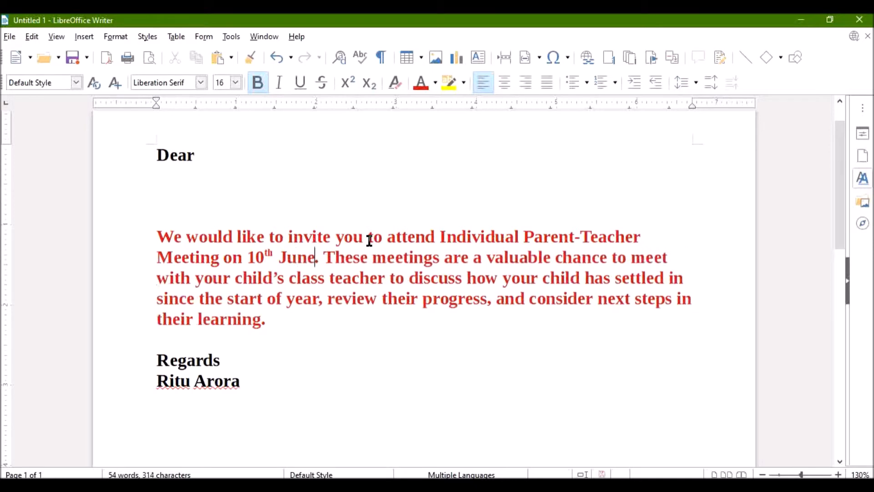
type("020")
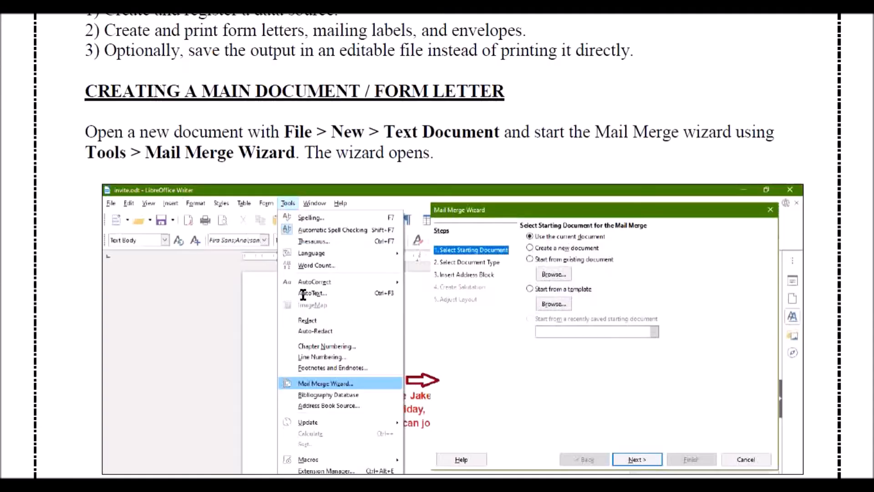
Start the Mail Merge Wizard for the parent-teacher meeting letter
scroll(302, 292, "down", 1)
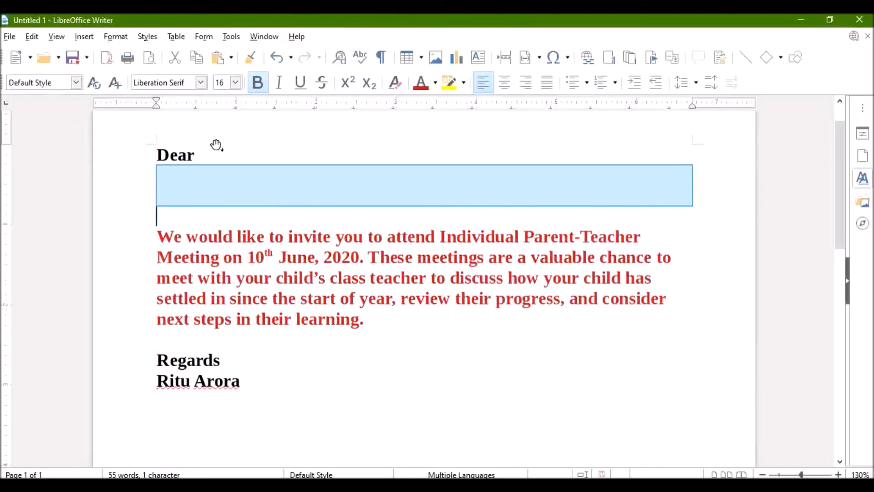
left_click(232, 36)
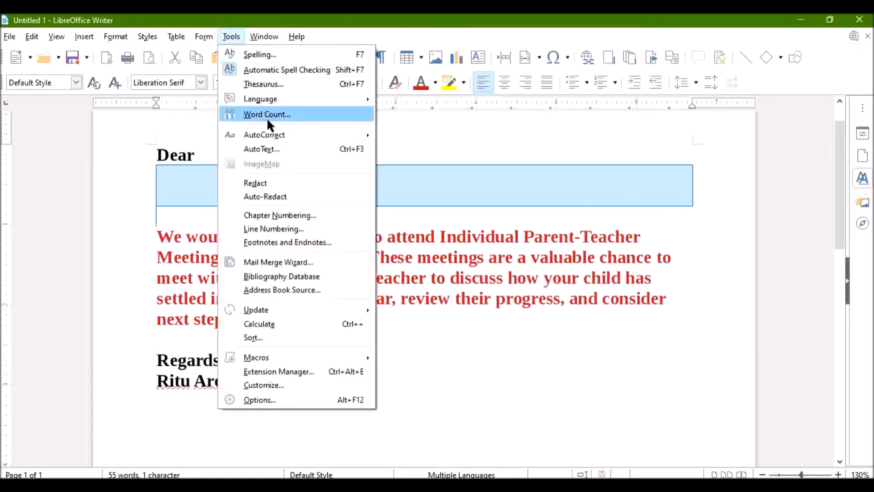
left_click(301, 263)
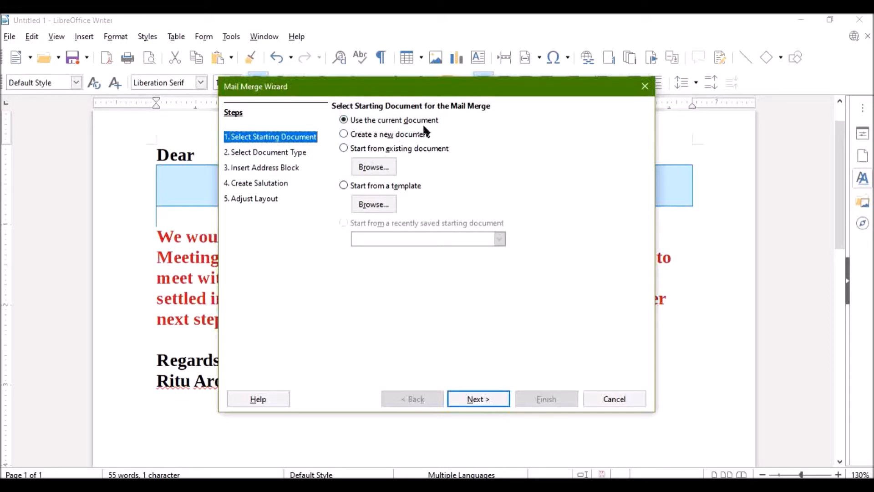
left_click_drag(440, 91, 558, 199)
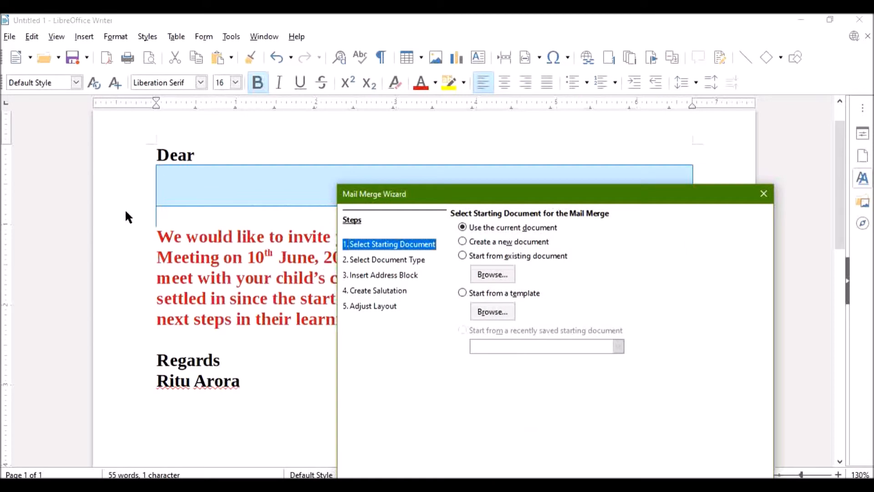
left_click_drag(419, 189, 307, 72)
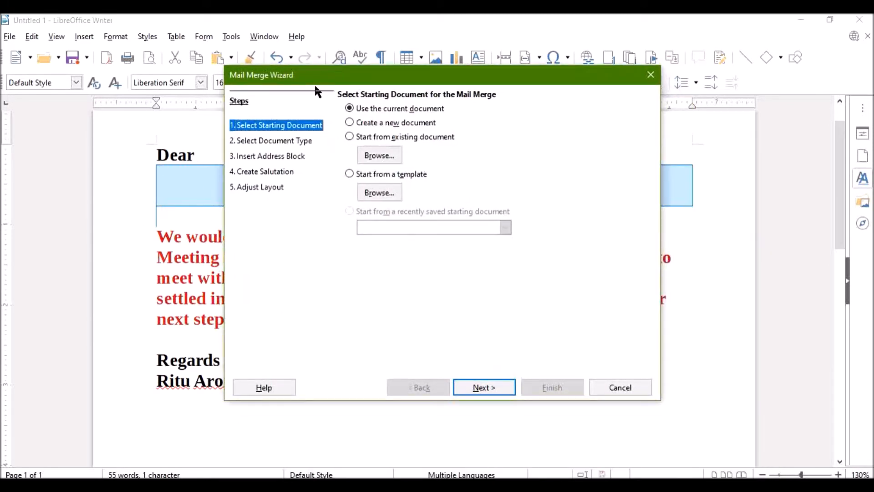
left_click(349, 137)
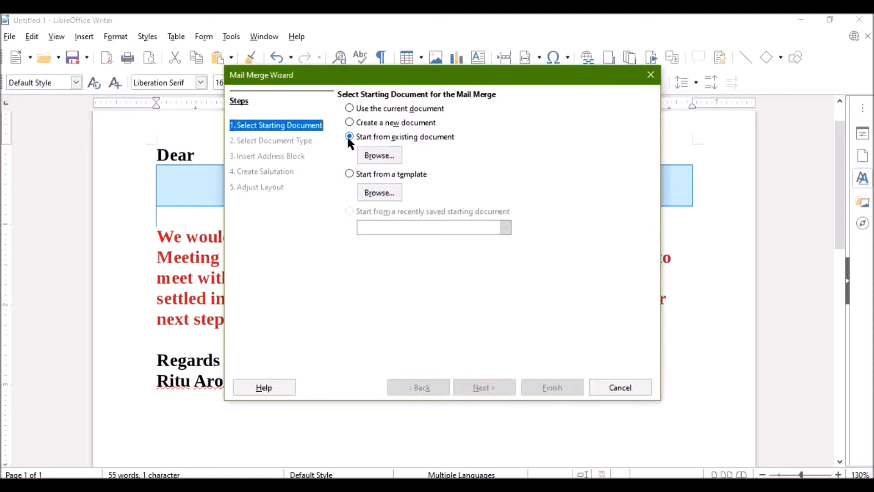
left_click(371, 156)
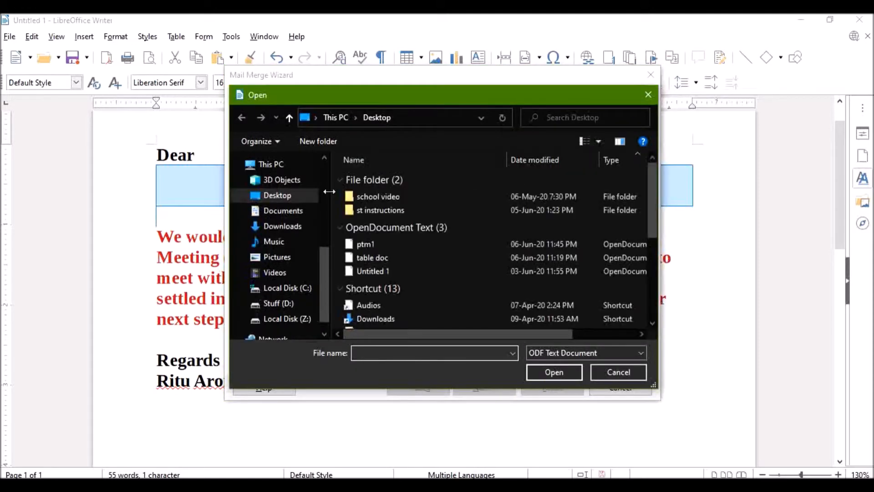
left_click(599, 373)
Use the current document as the starting document, keep Letter as the document type, and continue to the address block
left_click(350, 108)
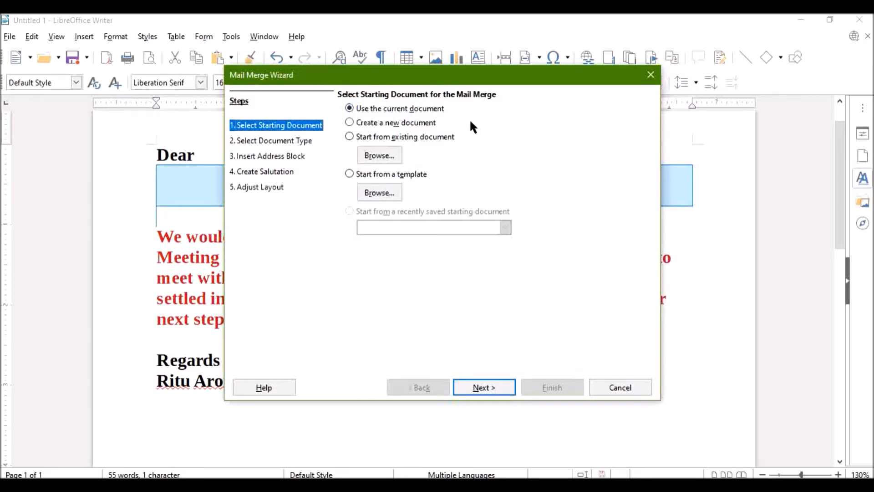
left_click(482, 387)
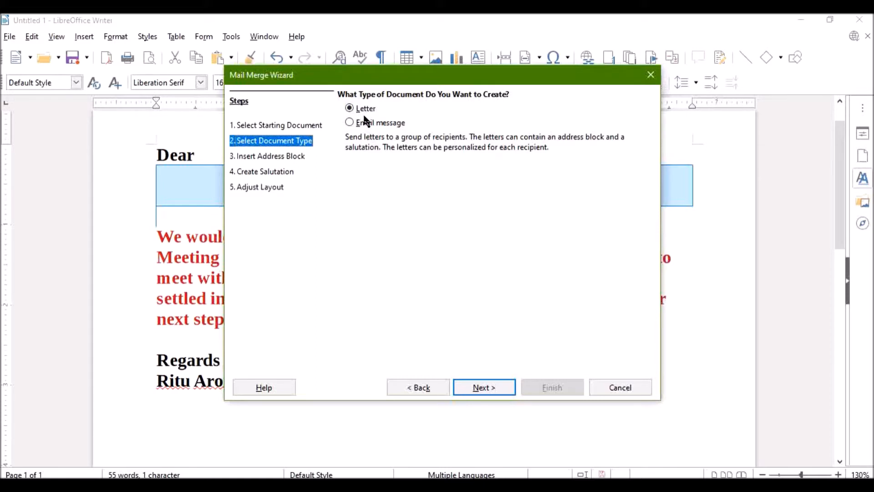
left_click(493, 387)
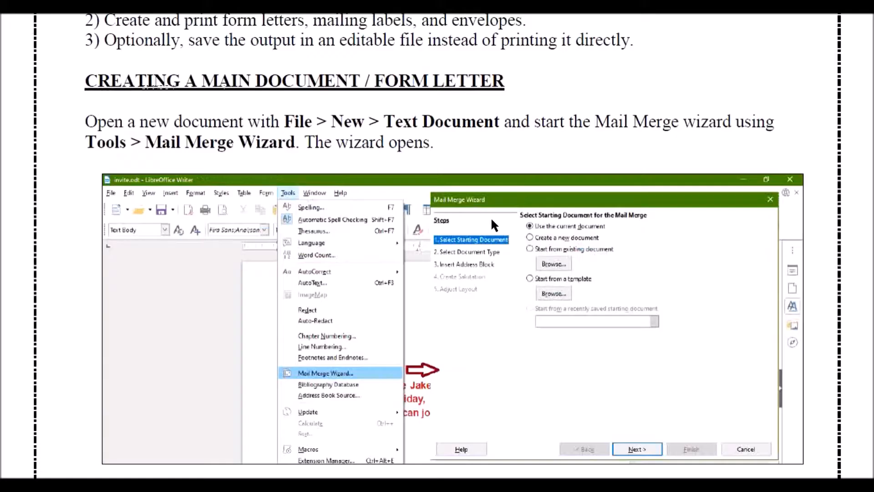
Review the mail merge notes on selecting the starting document and the document type
scroll(490, 220, "down", 5)
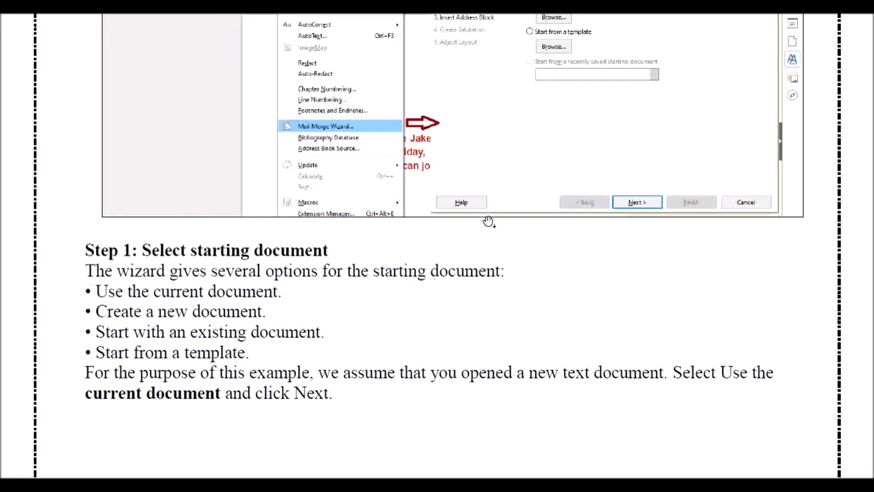
scroll(489, 221, "down", 10)
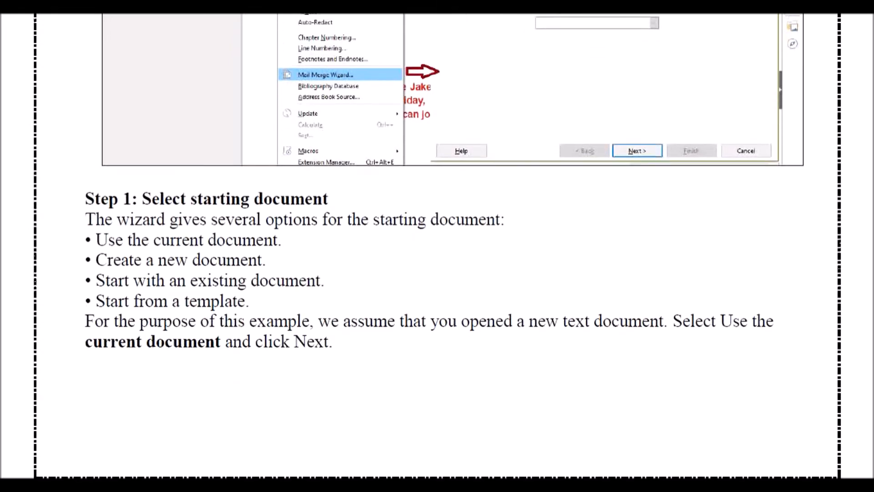
scroll(487, 221, "down", 6)
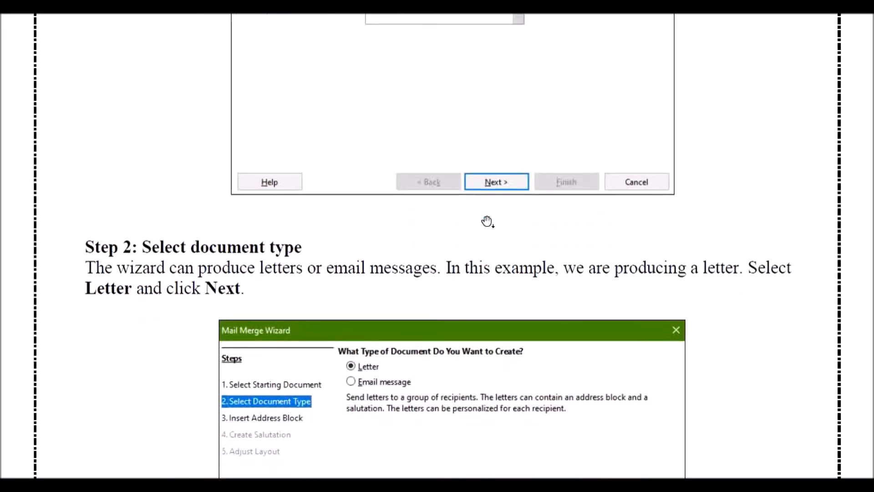
scroll(487, 222, "down", 5)
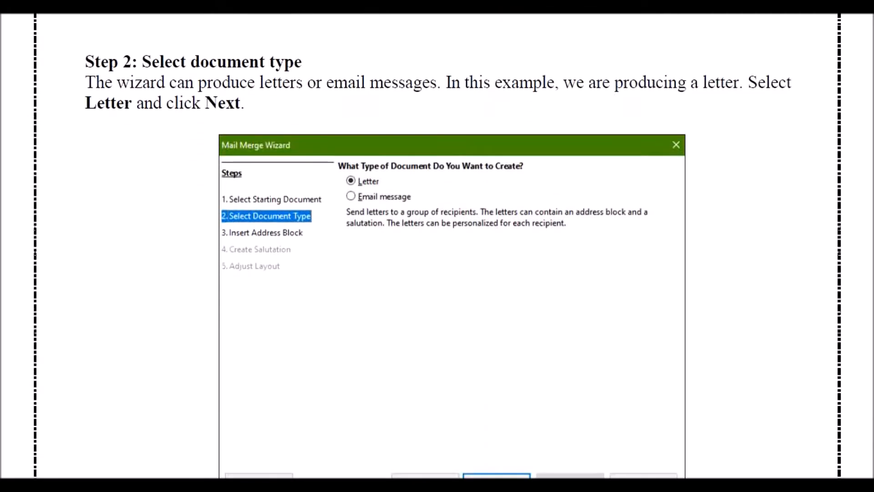
scroll(486, 222, "down", 8)
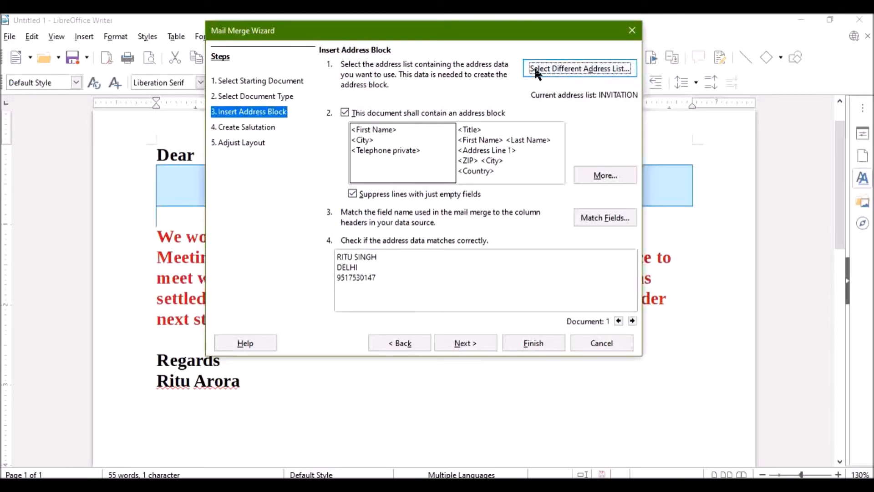
Create a new address list for the mail merge instead of using the INVITATION list
left_click(552, 70)
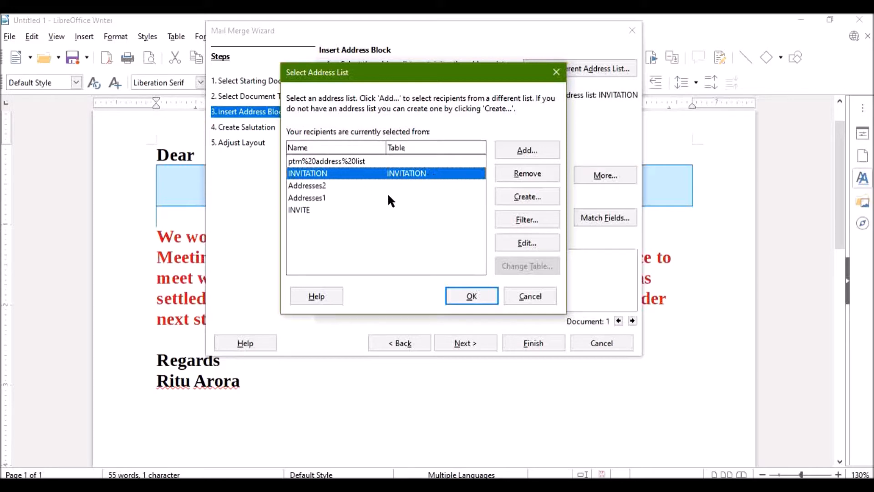
left_click(527, 150)
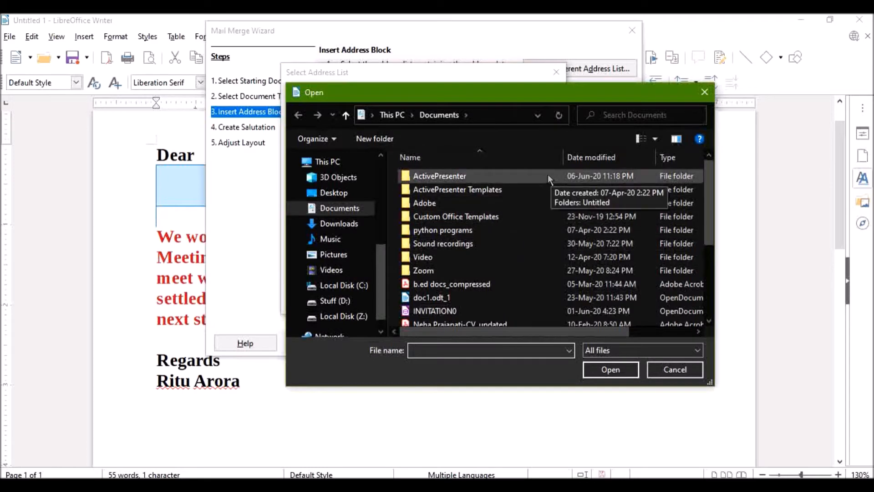
left_click(702, 92)
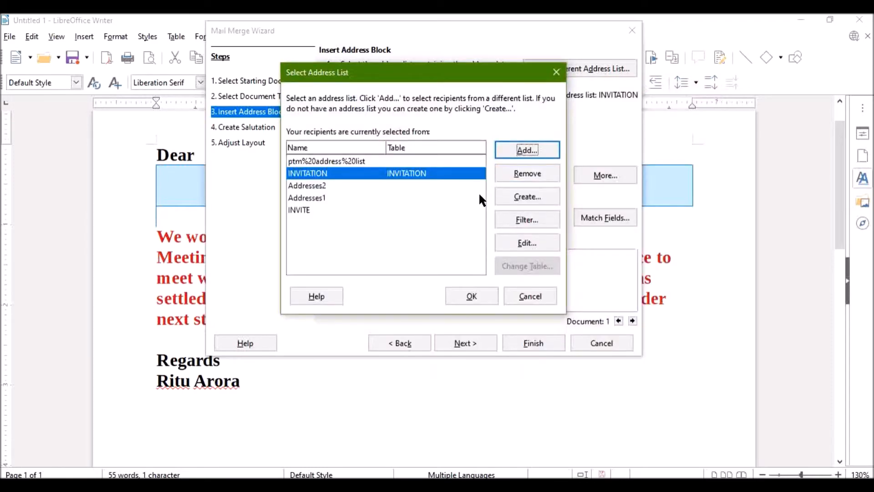
left_click(505, 198)
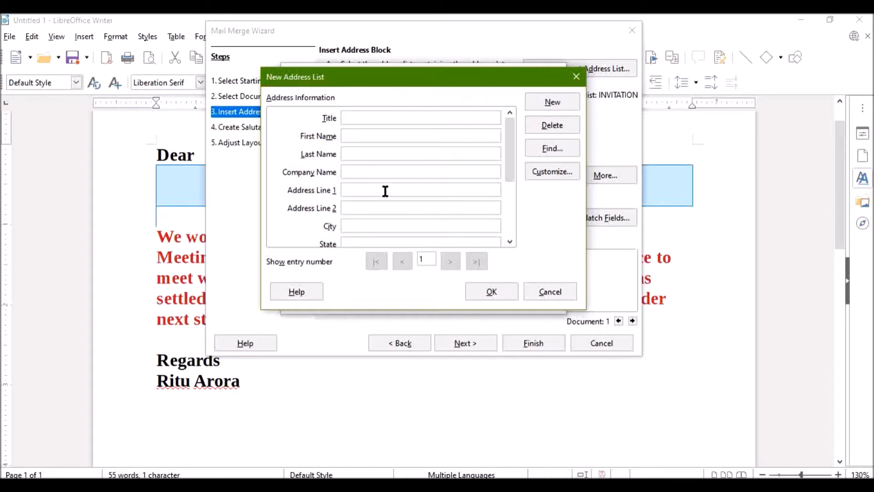
scroll(360, 170, "down", 1)
scroll(360, 170, "down", 3)
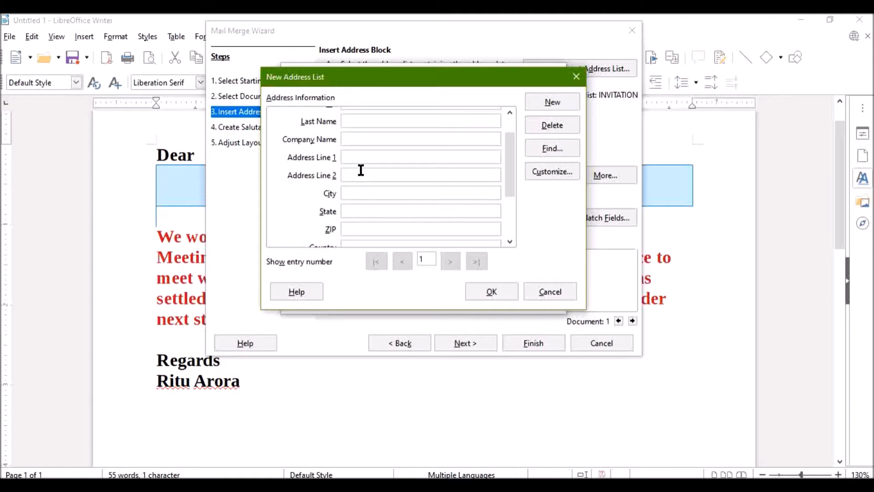
Customize the new address list by deleting all of its default field elements
left_click(550, 172)
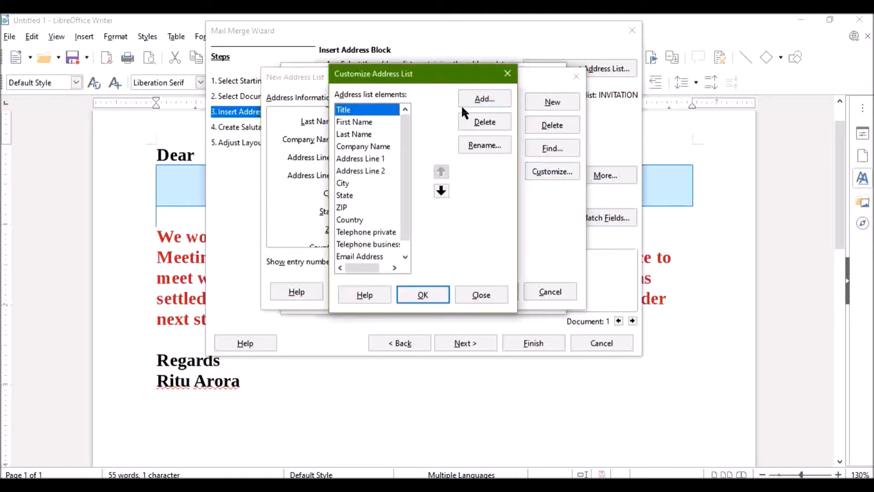
left_click(481, 122)
left_click(481, 122)
left_click(481, 122)
left_click(481, 123)
left_click(482, 122)
left_click(481, 123)
left_click(481, 122)
left_click(481, 122)
left_click(478, 122)
left_click(479, 122)
left_click(479, 122)
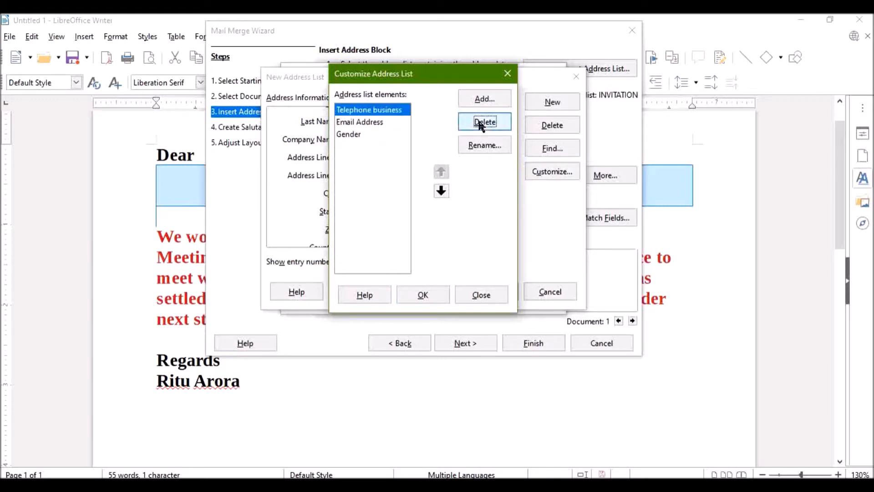
left_click(478, 122)
left_click(479, 122)
left_click(479, 122)
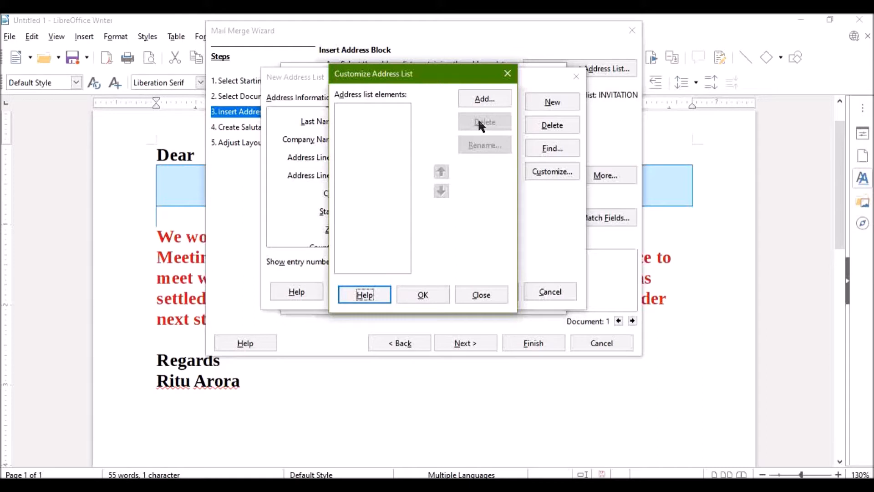
Add the elements "Name" and "Phone no." to the empty address list
left_click(479, 98)
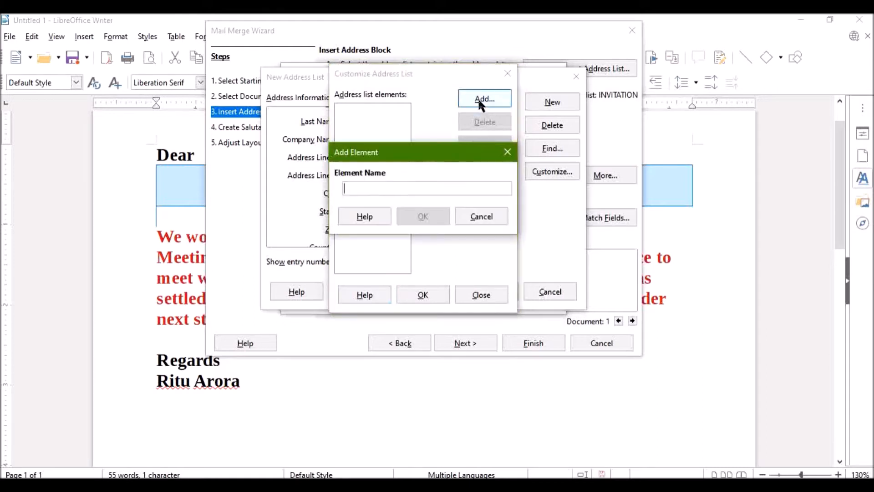
type("Name")
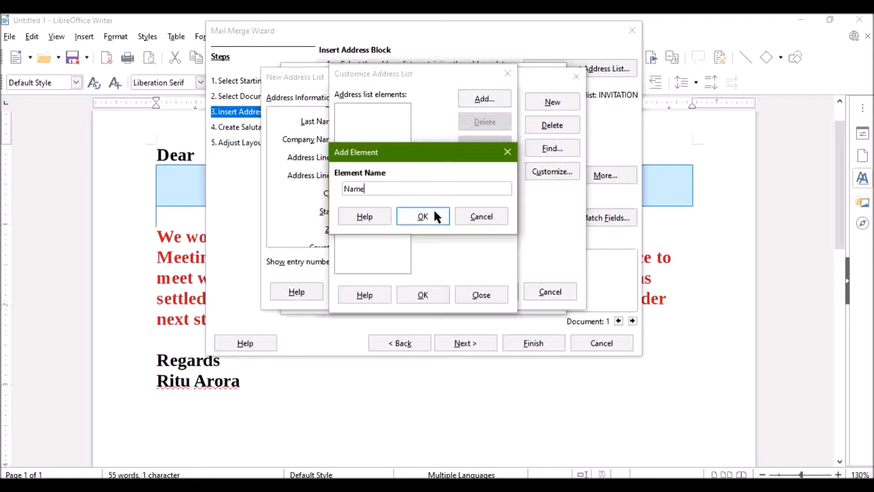
left_click(434, 216)
left_click(484, 100)
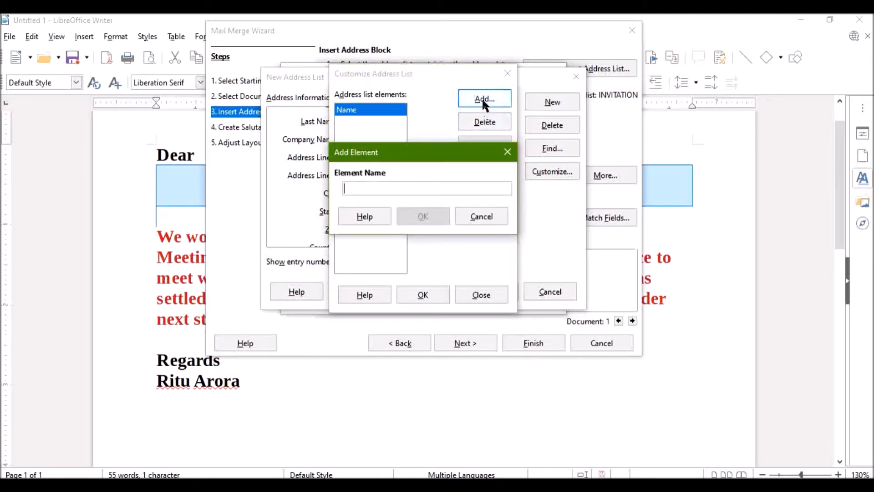
type("Phon")
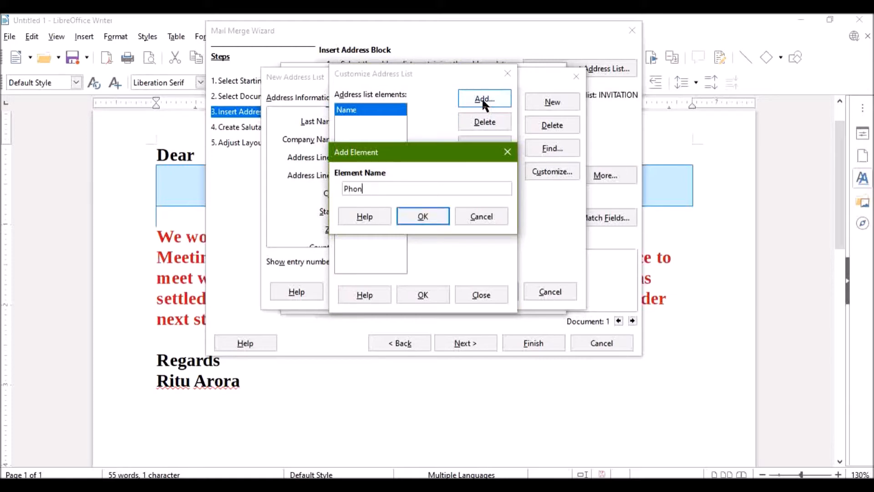
type("e no.")
left_click(435, 214)
Add an "Address" element to the address list and apply the customized fields
left_click(473, 97)
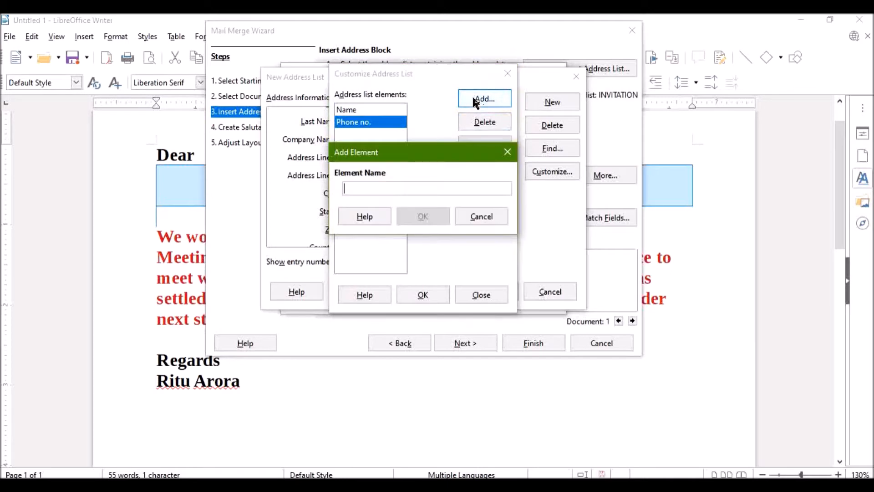
type("Address")
left_click(427, 213)
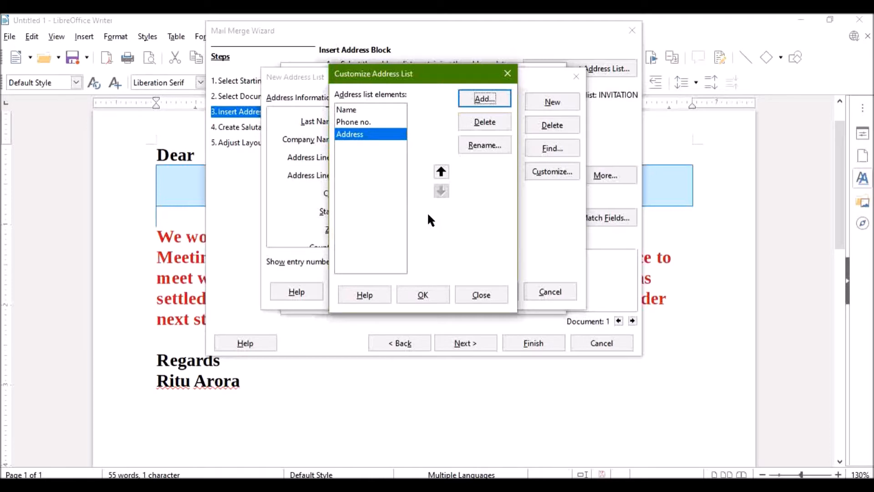
left_click(436, 300)
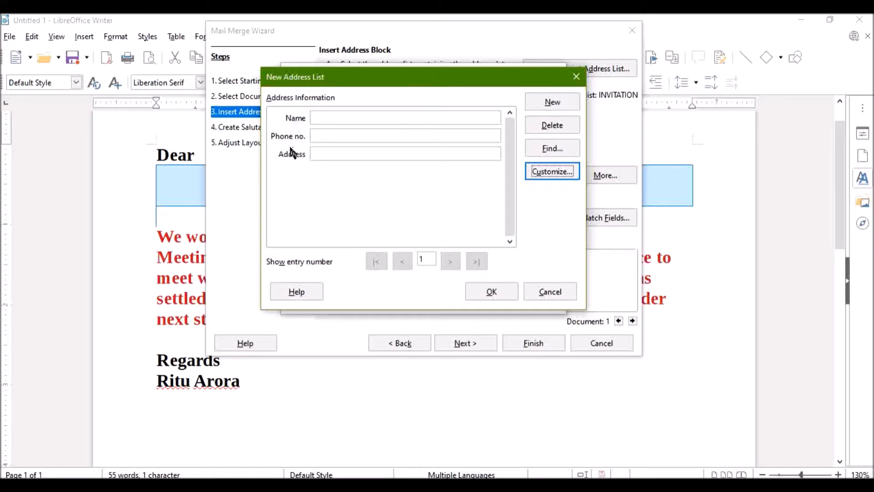
Fill in the first address list entry with the recipient's full name, phone number and address
left_click(351, 115)
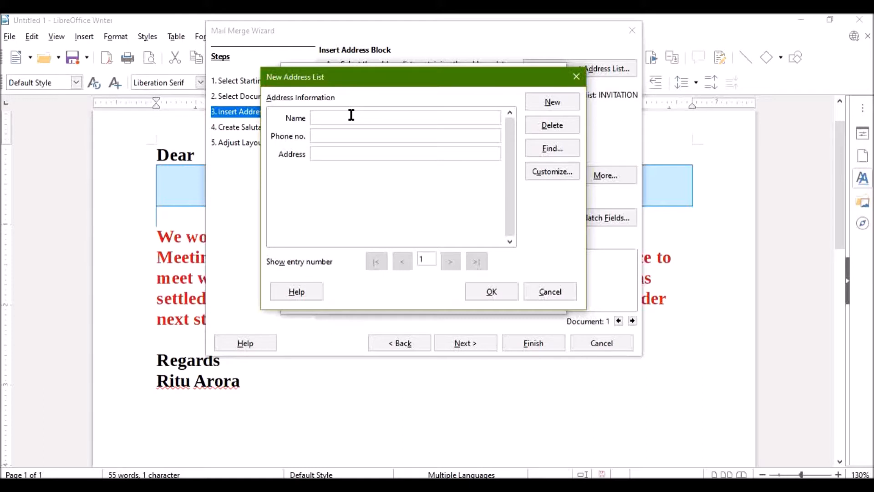
left_click(348, 135)
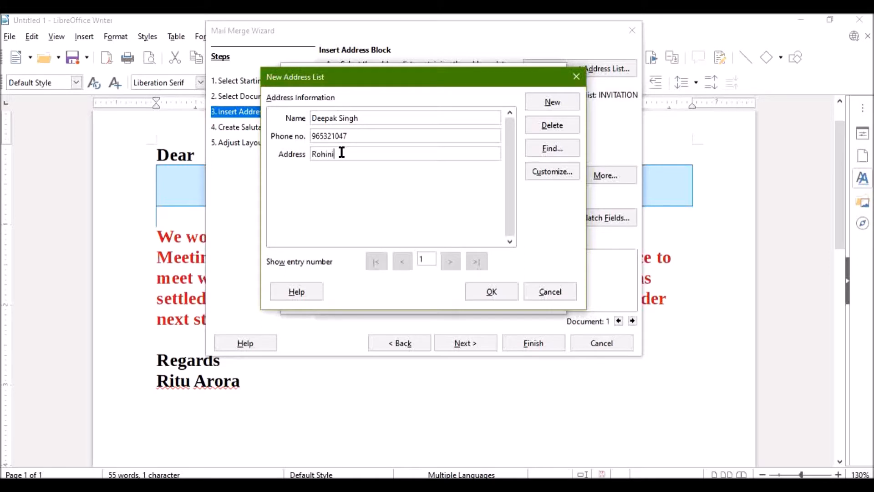
Add a second address list entry with the recipient's full name, phone number and address
left_click(535, 102)
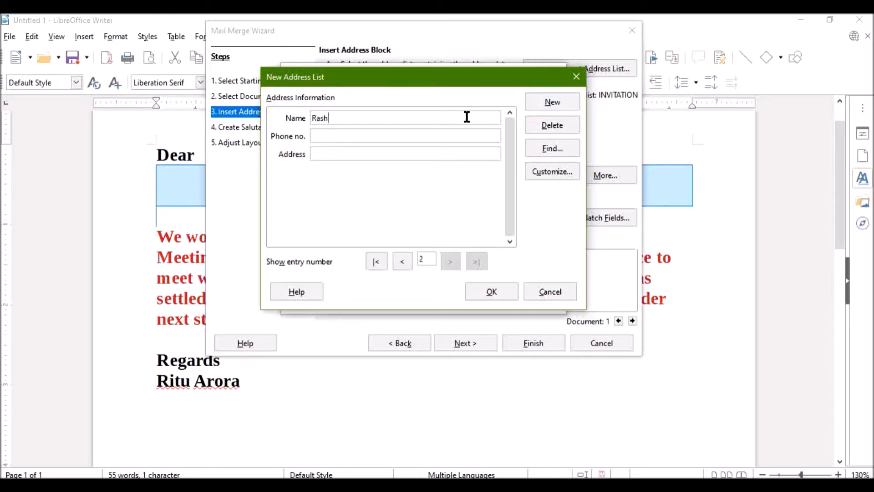
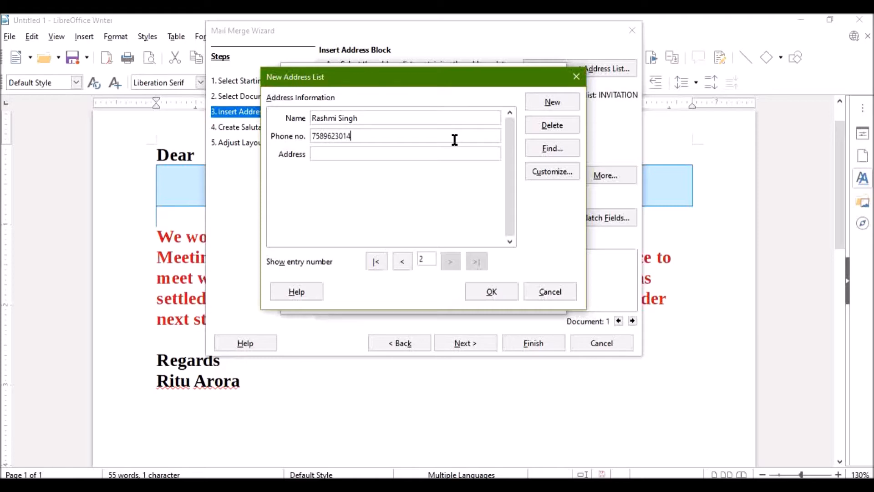
Add a third address list entry with the recipient's full name, phone number and address
left_click(542, 102)
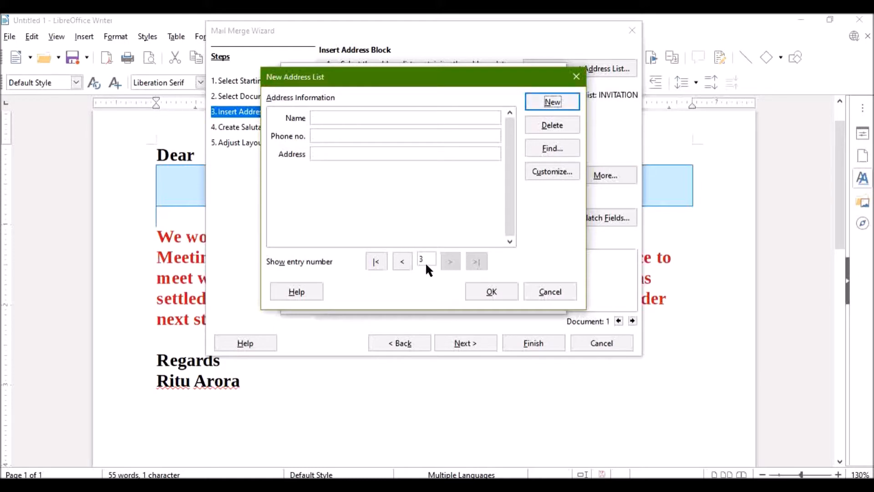
left_click(475, 117)
left_click(462, 136)
left_click(457, 151)
type("Anand Vihar New Delhi")
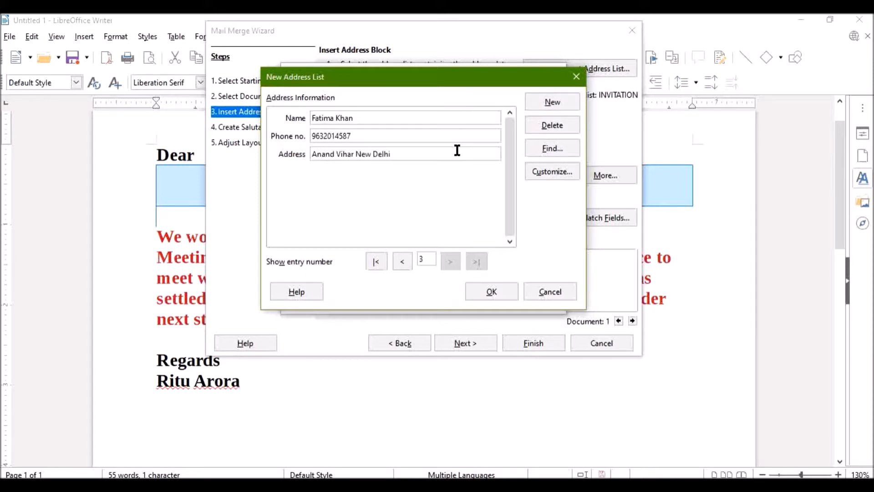
Add a fourth address list entry with the recipient's full name, phone number and address
left_click(537, 105)
left_click(463, 114)
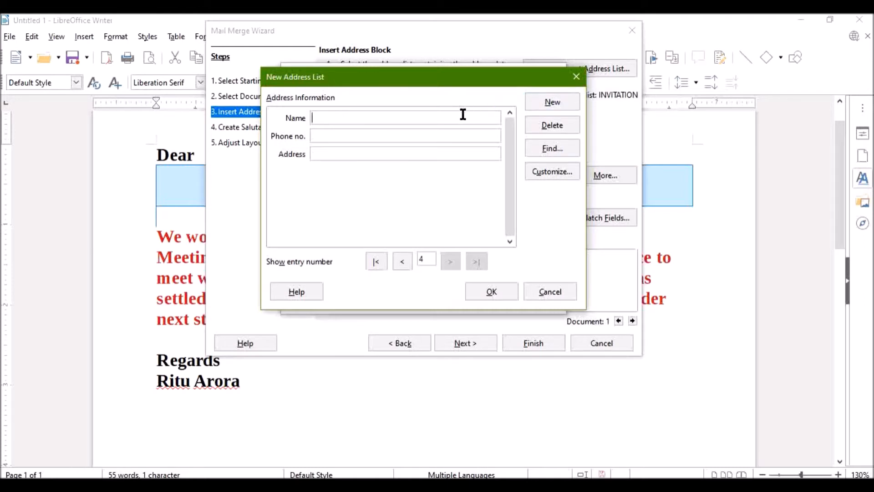
left_click(455, 136)
left_click(448, 151)
type("Raj Nagar, Ghaziabad")
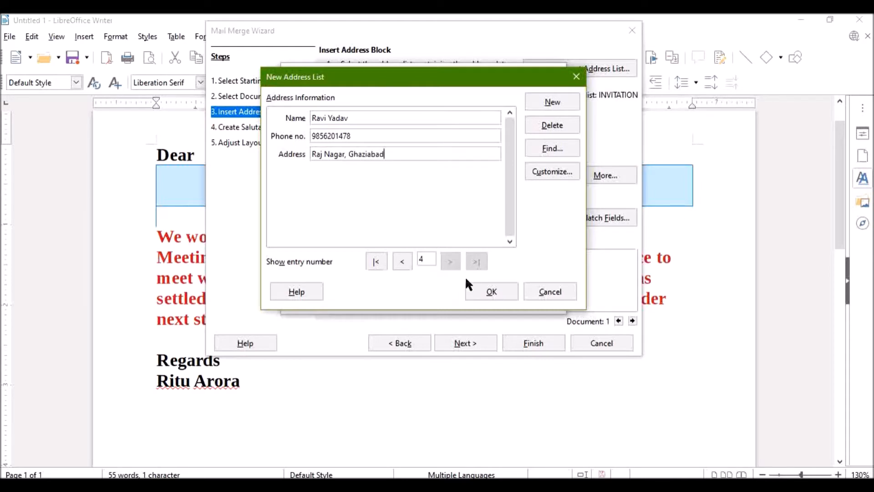
Save the new address list as PTM and use it as the mail merge's recipient list
left_click(473, 287)
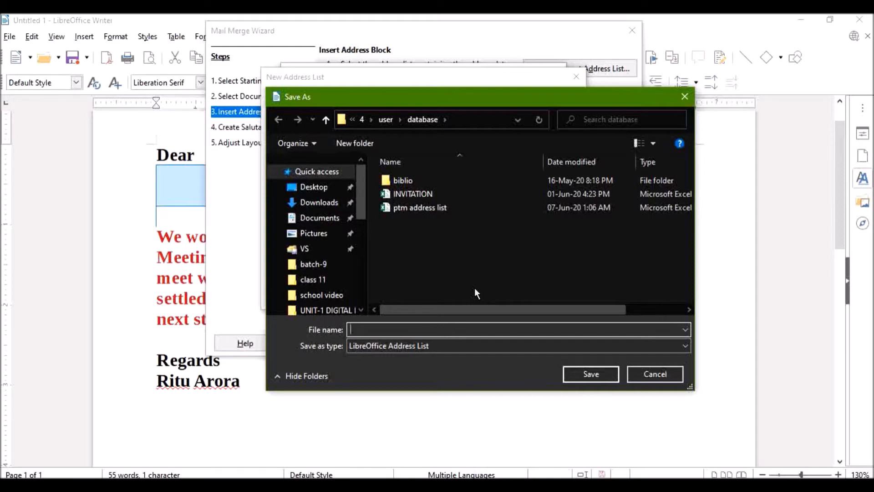
type("PTM")
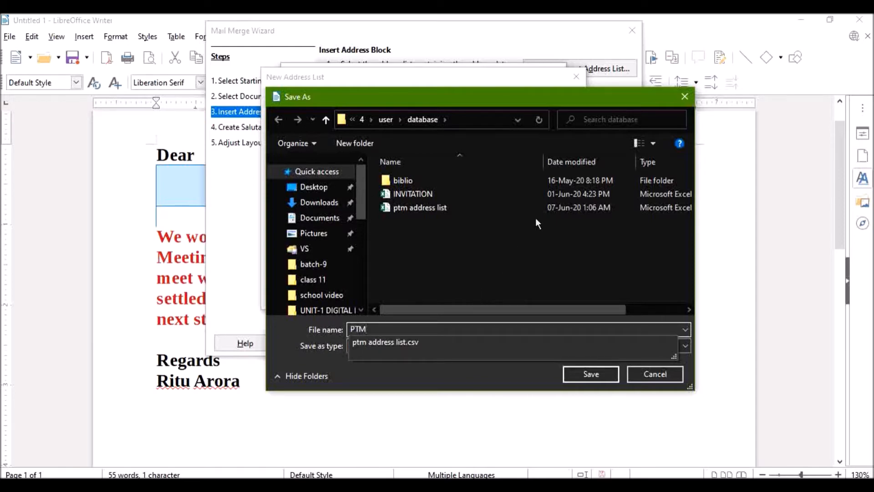
left_click(514, 236)
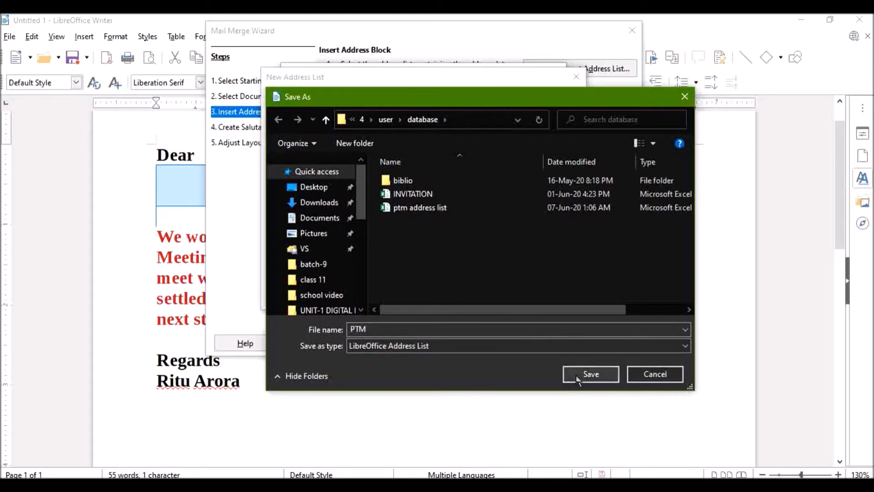
left_click(590, 373)
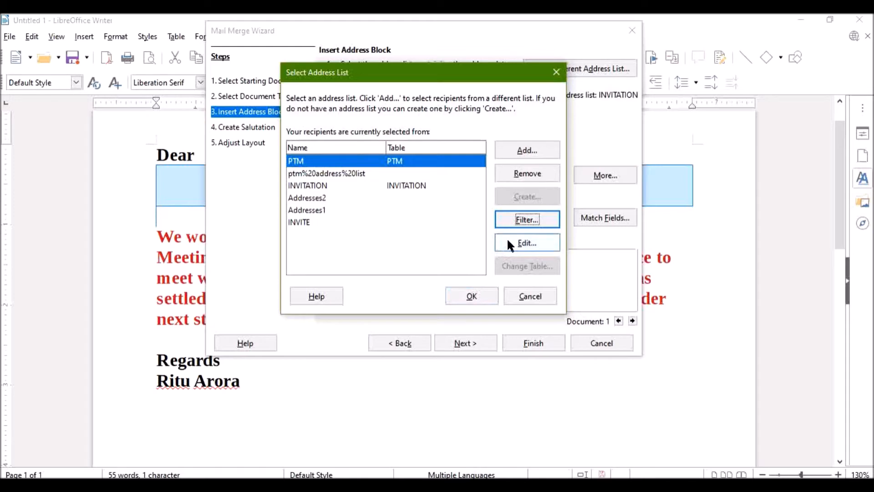
left_click(472, 296)
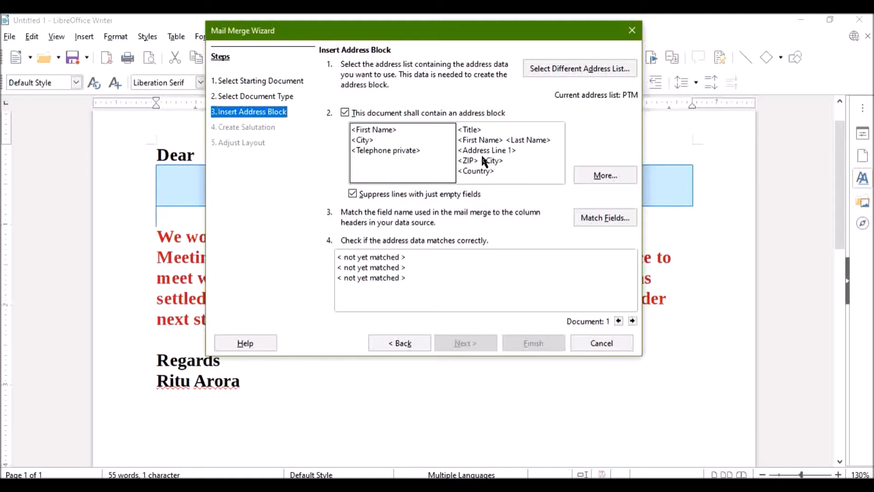
Create a new address block with First Name on the first line and Telephone private on the second
left_click(585, 174)
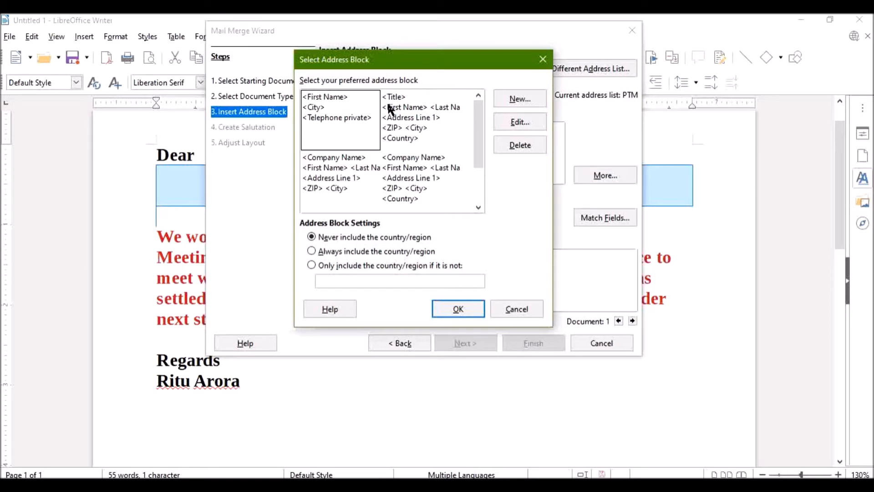
left_click_drag(475, 137, 484, 182)
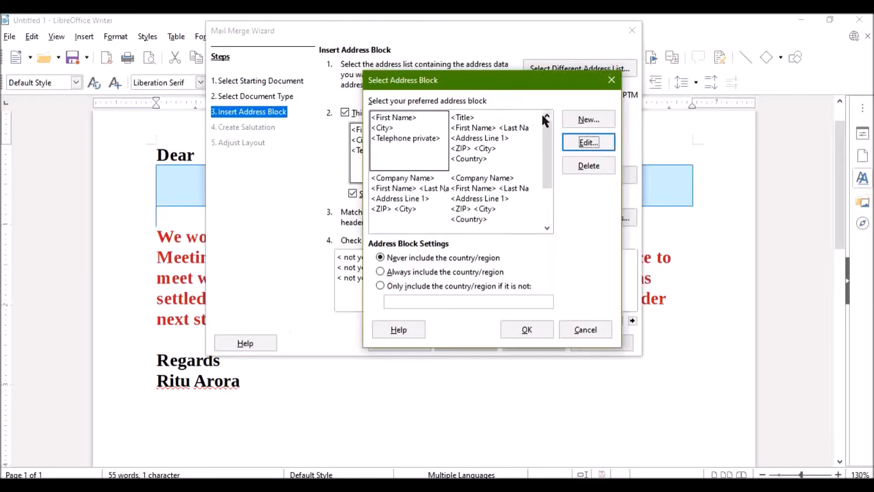
left_click(571, 121)
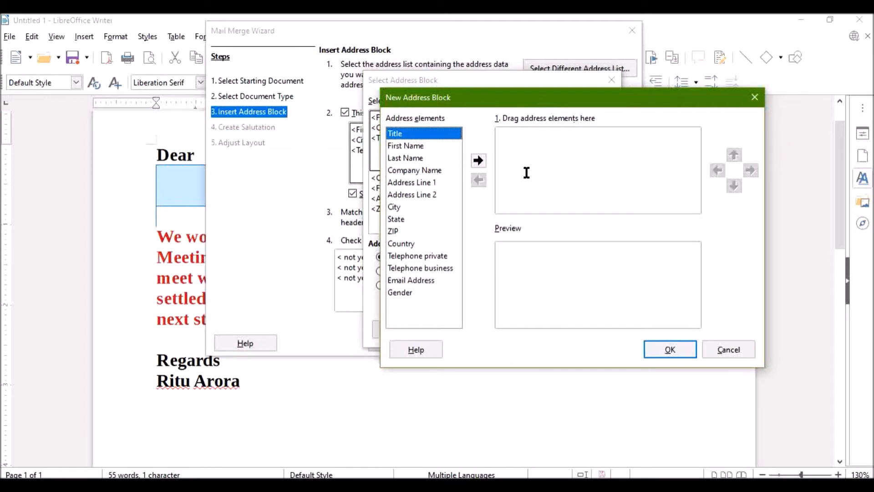
left_click(417, 146)
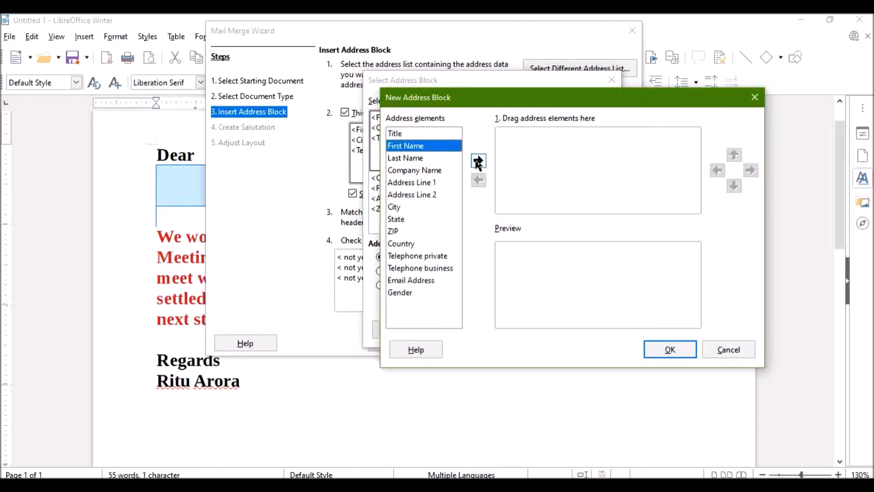
left_click(478, 162)
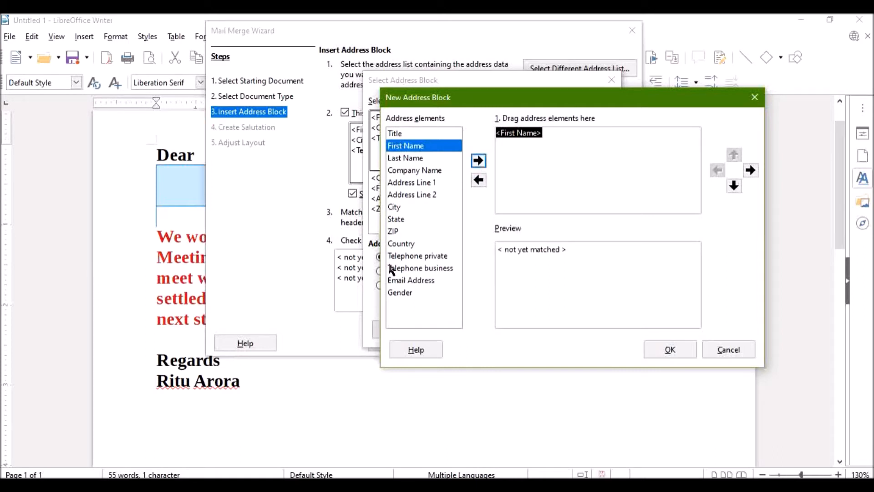
left_click(421, 256)
left_click(478, 161)
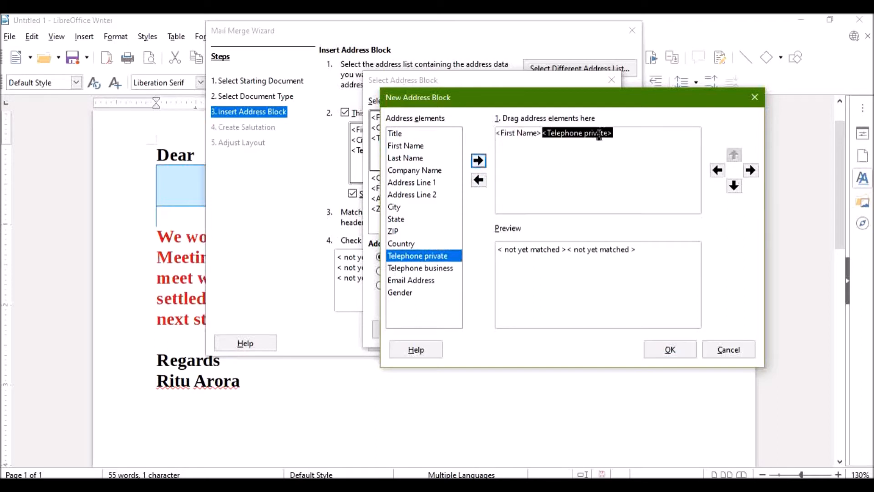
left_click(736, 187)
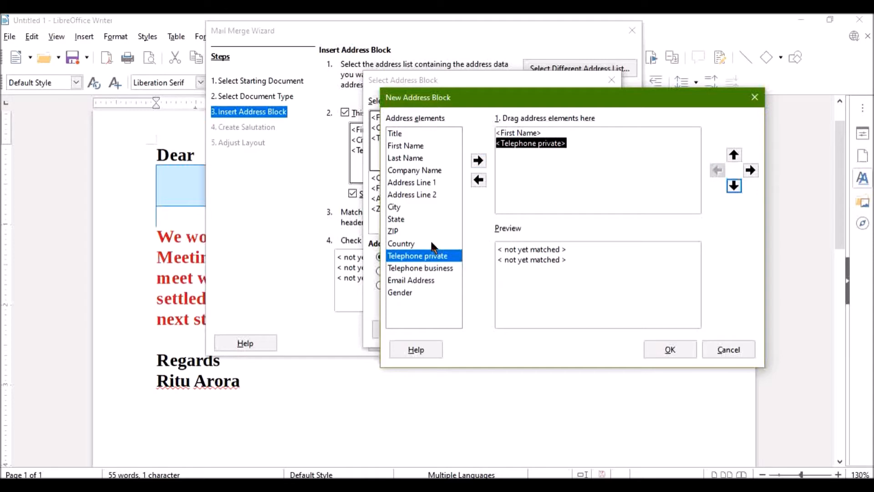
Add City on a third line of the new address block and apply the block to the letter
left_click(394, 207)
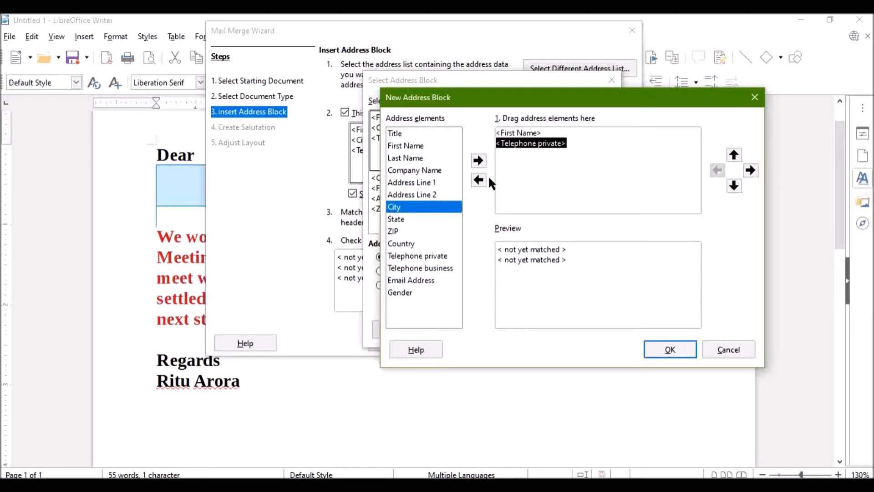
left_click(478, 160)
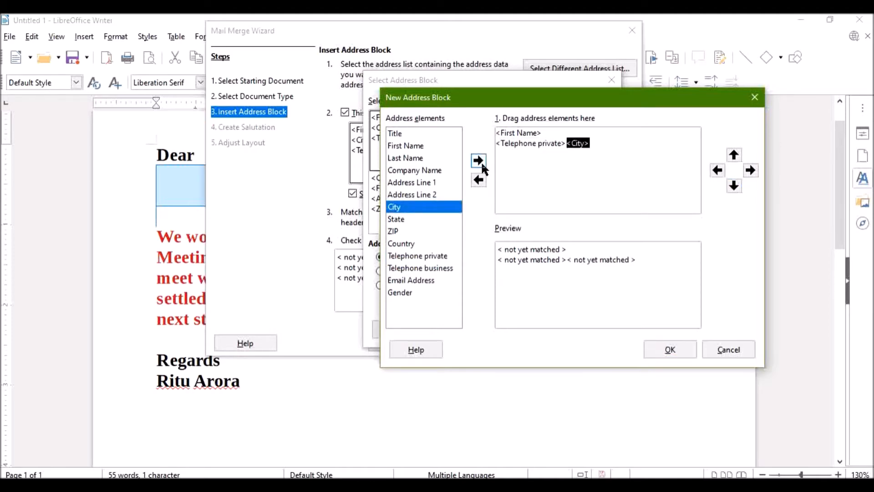
left_click(523, 144)
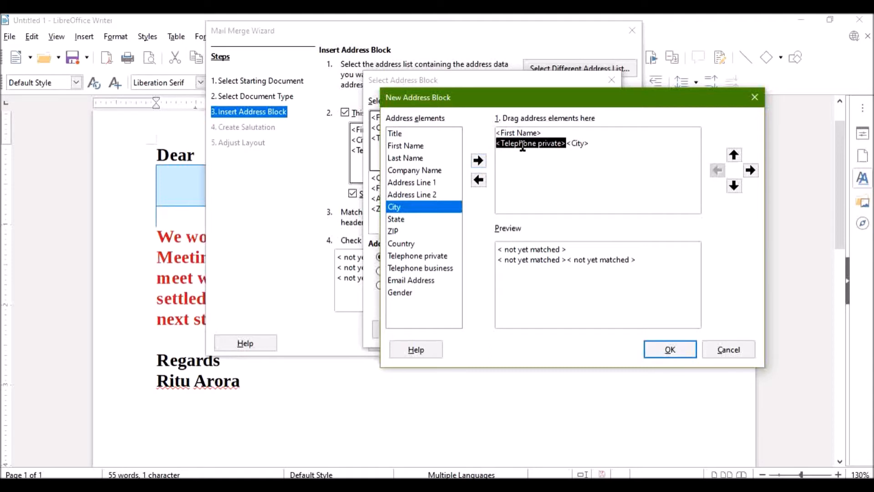
left_click(578, 144)
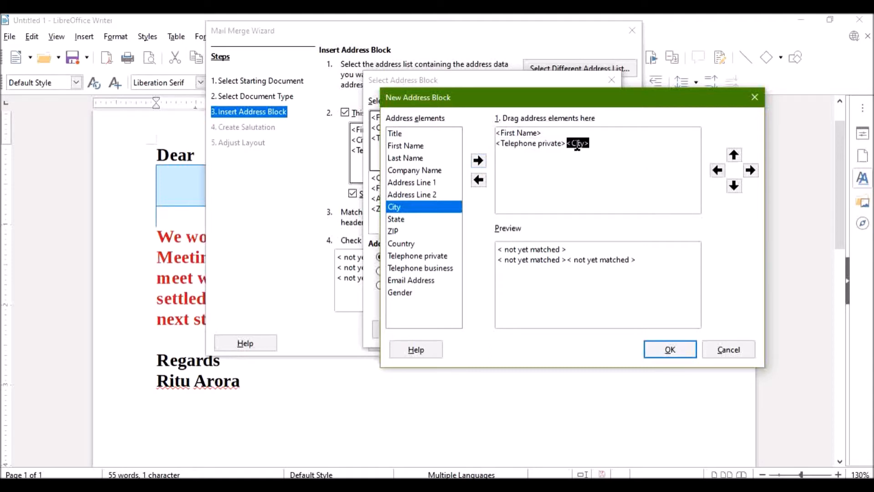
left_click(733, 191)
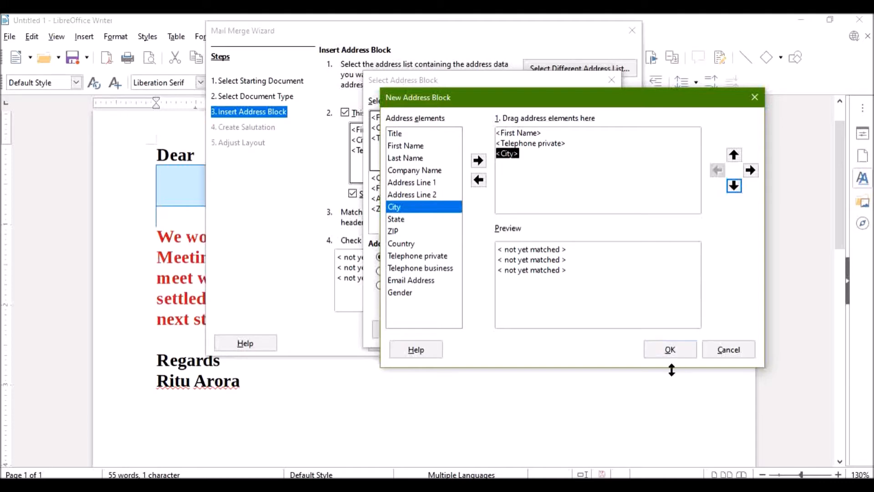
left_click(669, 350)
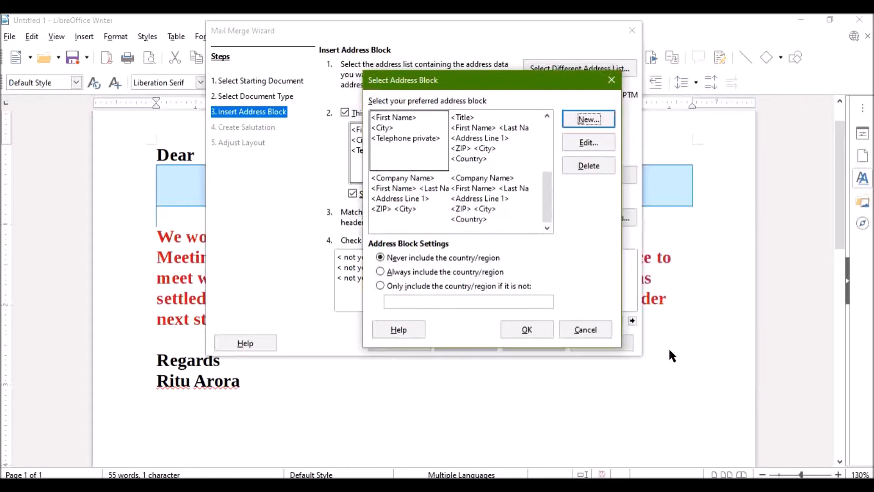
left_click(513, 334)
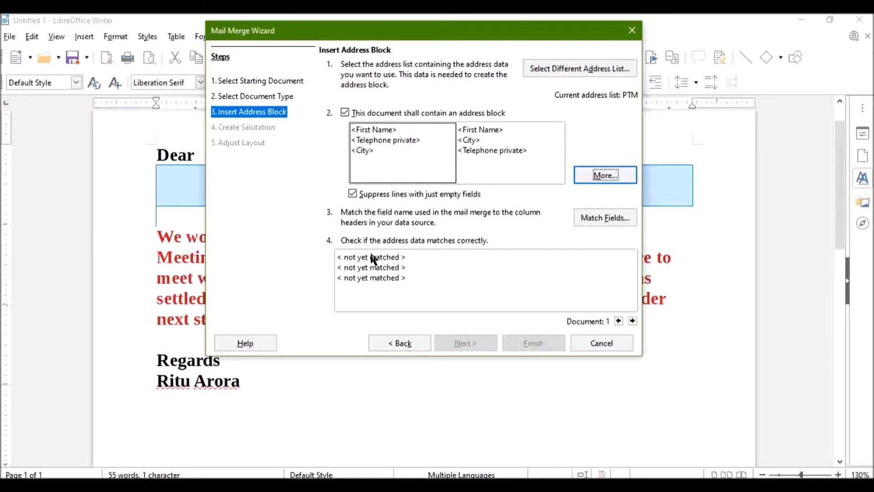
Match the First Name element to the Name field and the City element to the Address field
left_click(591, 219)
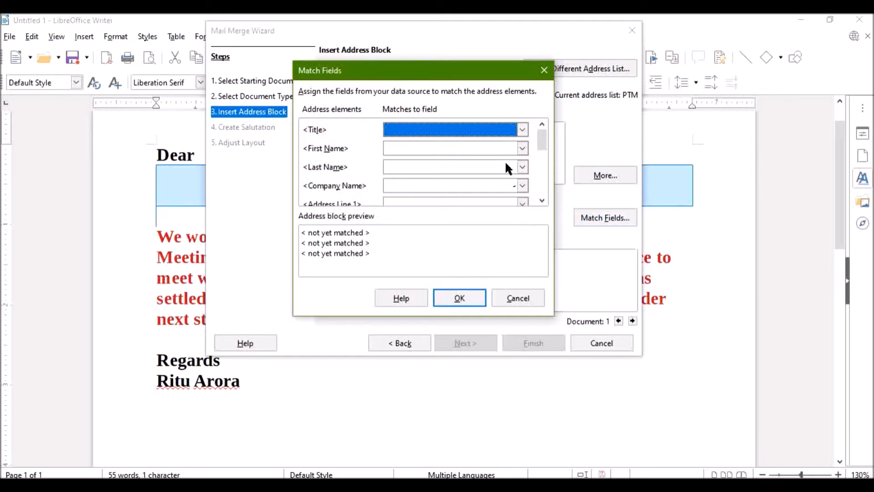
left_click(522, 148)
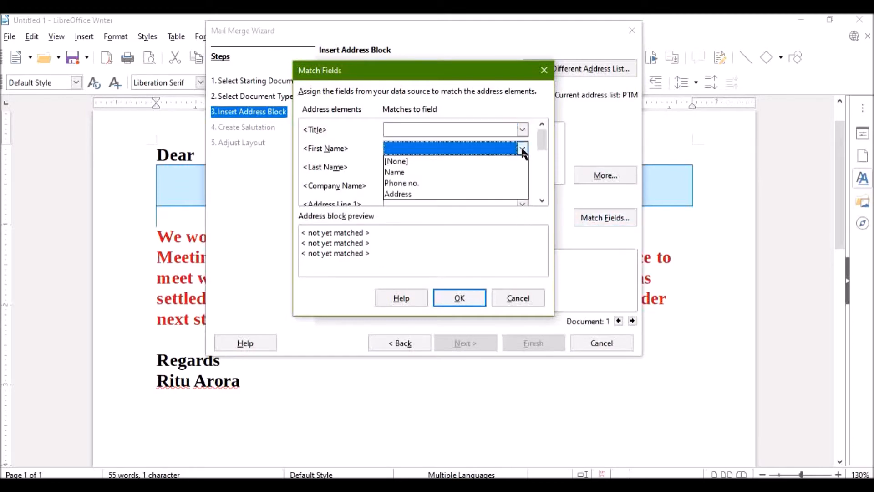
left_click(459, 173)
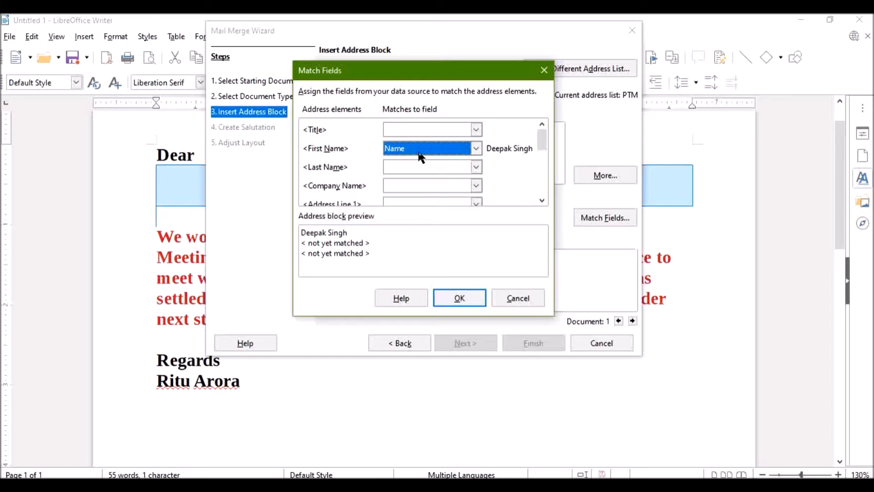
left_click(542, 200)
left_click(542, 201)
left_click(542, 201)
left_click_drag(542, 153, 542, 164)
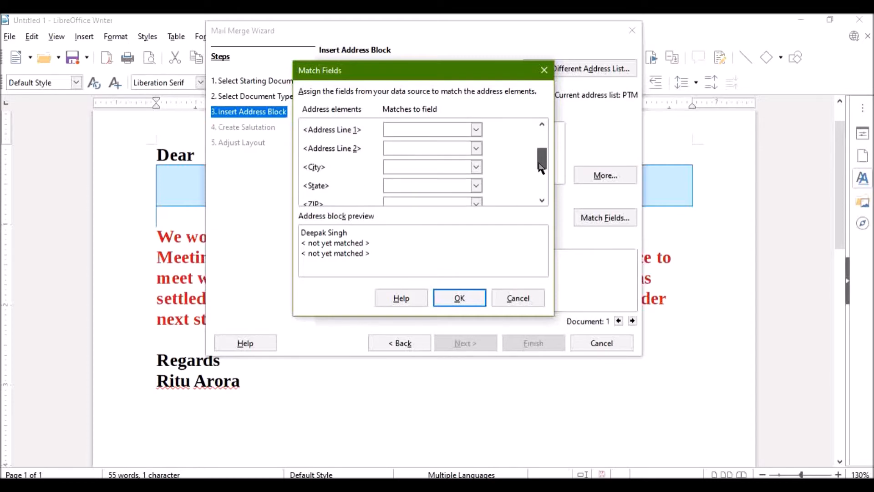
left_click(476, 170)
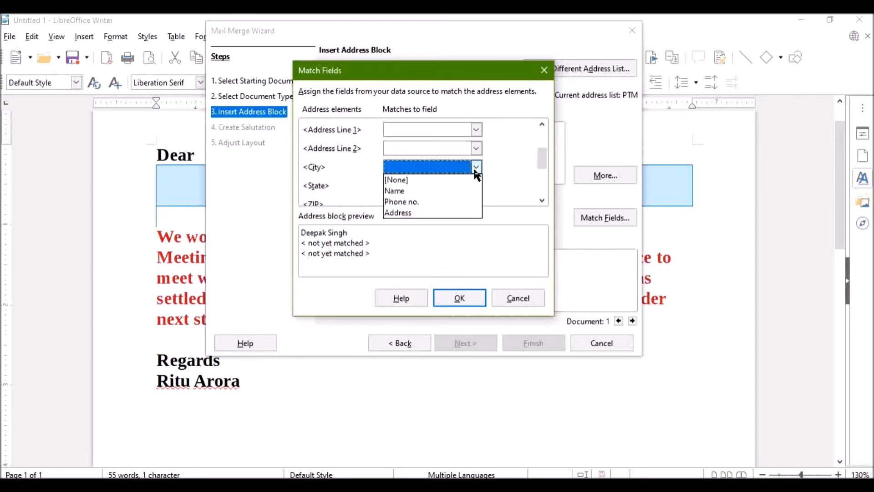
left_click(432, 213)
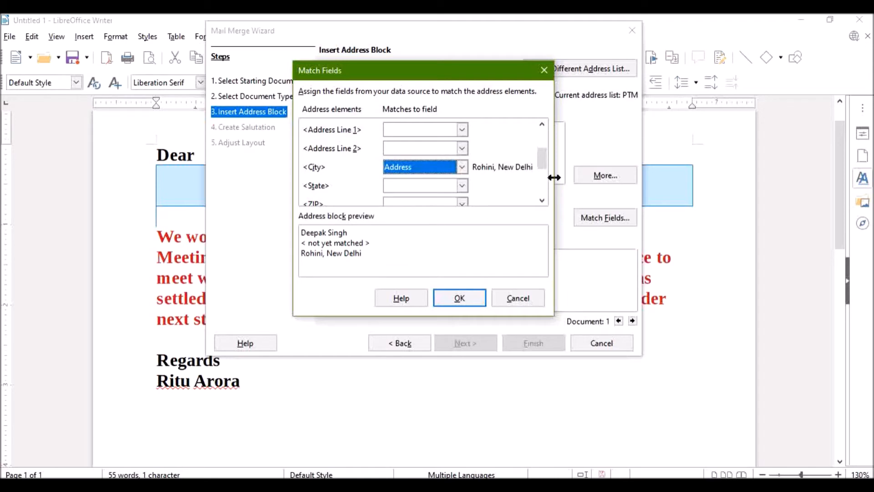
Match the Telephone private element to the Phone no. field and apply the field matching
left_click_drag(538, 160, 540, 175)
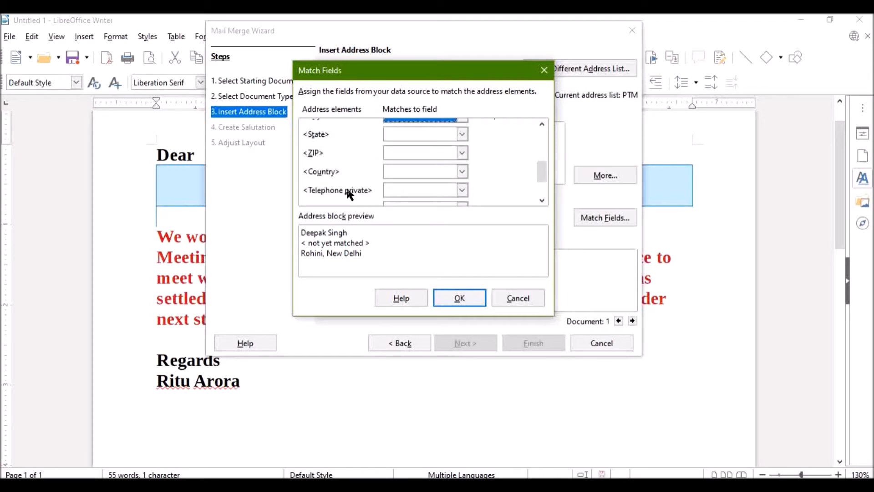
left_click(461, 189)
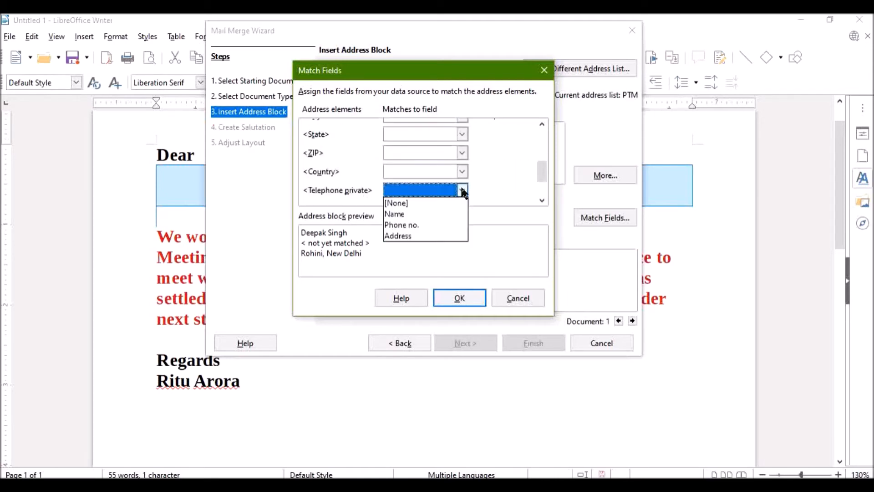
left_click(441, 225)
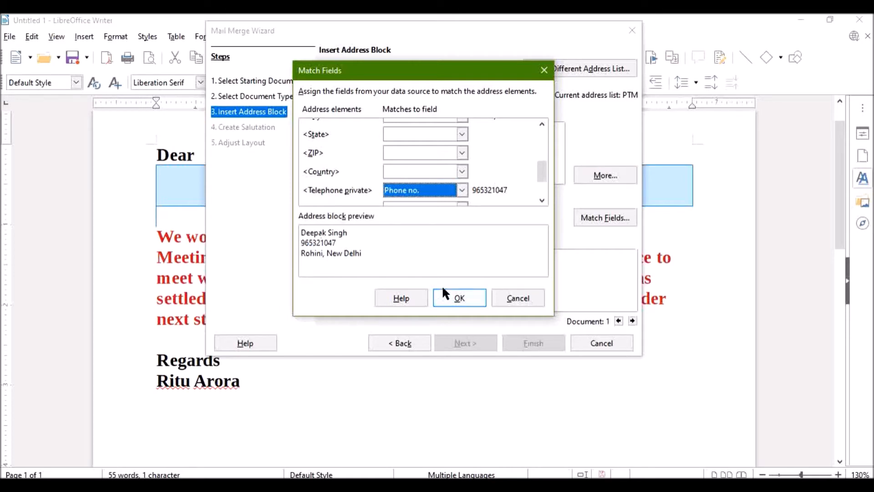
left_click(449, 298)
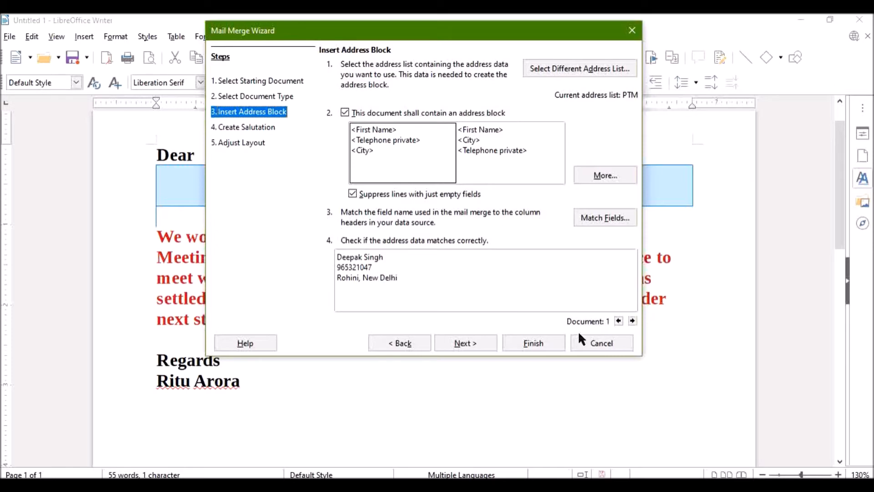
Preview the matched address block for each following recipient up to document 4
left_click(633, 321)
left_click(633, 321)
left_click(633, 321)
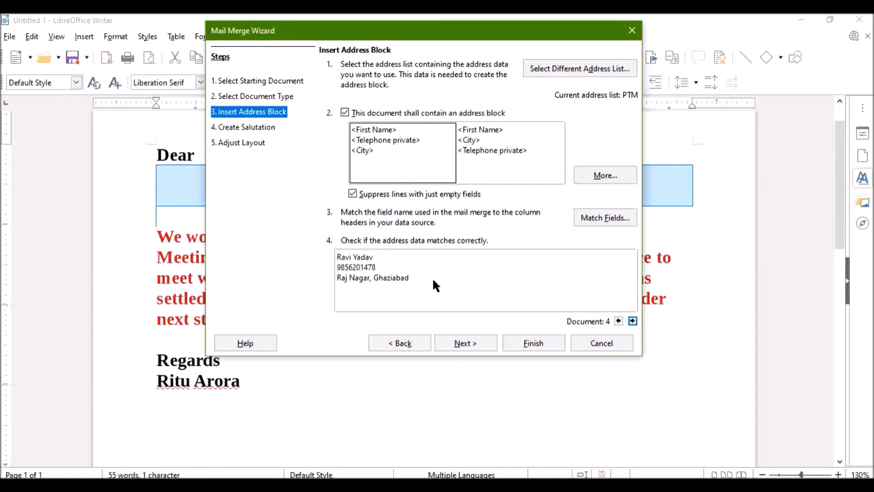
Leave the letter without a salutation, place the address block 1.46" from the top, and finish the mail merge wizard
left_click(470, 347)
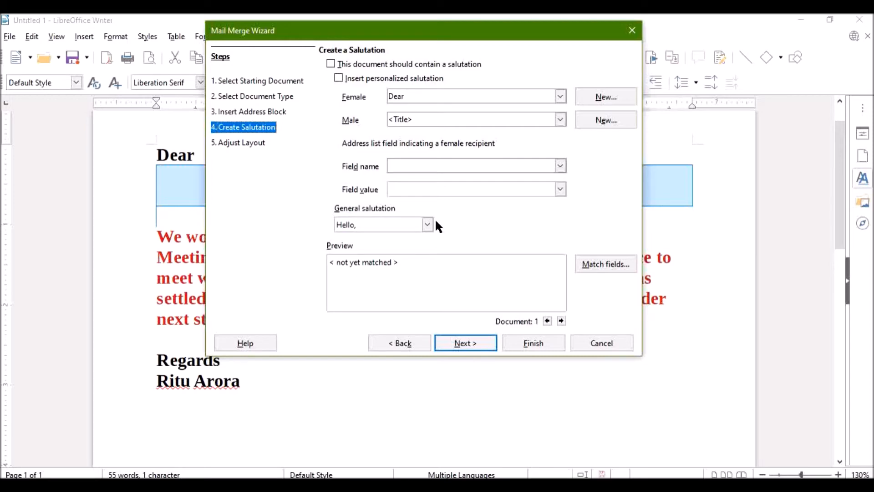
left_click(480, 345)
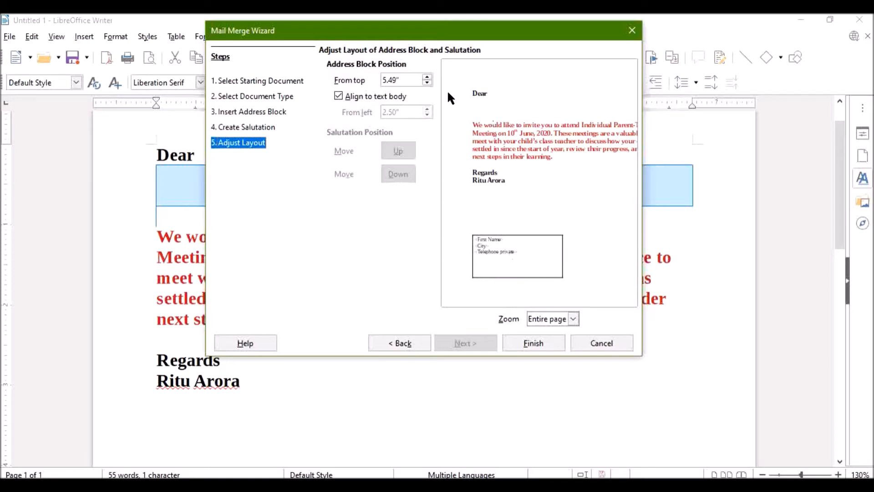
left_click(427, 78)
left_click(427, 78)
left_click(427, 81)
left_click(427, 81)
left_click(427, 81)
left_click(427, 81)
left_click(427, 81)
left_click(426, 81)
left_click(427, 81)
left_click(427, 81)
left_click(427, 81)
left_click(427, 81)
left_click(427, 81)
left_click(427, 81)
left_click(427, 81)
left_click(427, 81)
left_click(427, 81)
left_click(427, 81)
left_click(427, 81)
left_click(427, 81)
left_click(427, 81)
left_click(427, 81)
left_click(427, 81)
left_click(427, 81)
left_click(427, 81)
left_click(427, 81)
left_click(426, 81)
left_click(427, 81)
left_click(427, 81)
left_click(427, 81)
left_click(427, 81)
left_click(427, 81)
left_click(427, 81)
left_click(427, 81)
left_click(427, 81)
left_click(427, 81)
left_click(427, 81)
left_click(427, 81)
left_click(427, 81)
left_click(427, 81)
left_click(427, 81)
left_click(427, 81)
left_click(427, 81)
left_click(427, 81)
left_click(427, 81)
left_click(427, 81)
left_click(427, 81)
left_click(427, 81)
left_click(427, 81)
left_click(427, 81)
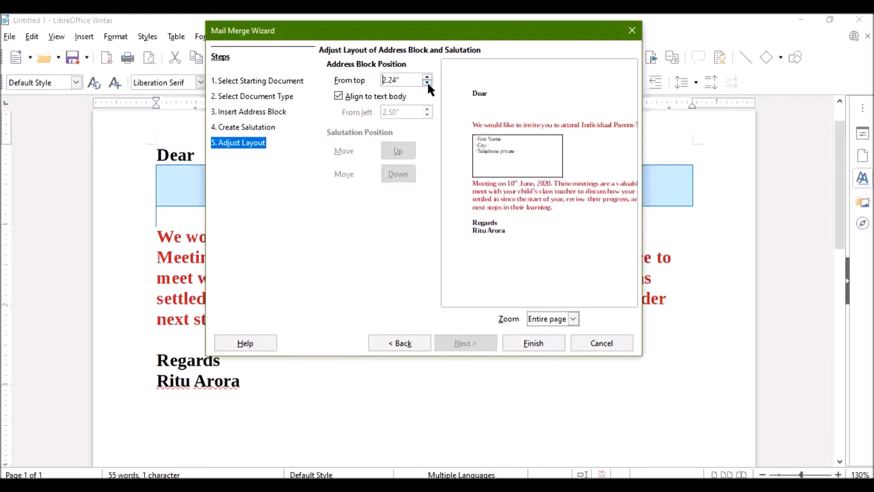
left_click(427, 81)
left_click(427, 81)
left_click(427, 81)
left_click(427, 81)
left_click(427, 81)
left_click(427, 81)
left_click(427, 81)
left_click(427, 81)
left_click(427, 81)
left_click(427, 81)
left_click(427, 81)
left_click(427, 81)
left_click(427, 81)
left_click(427, 81)
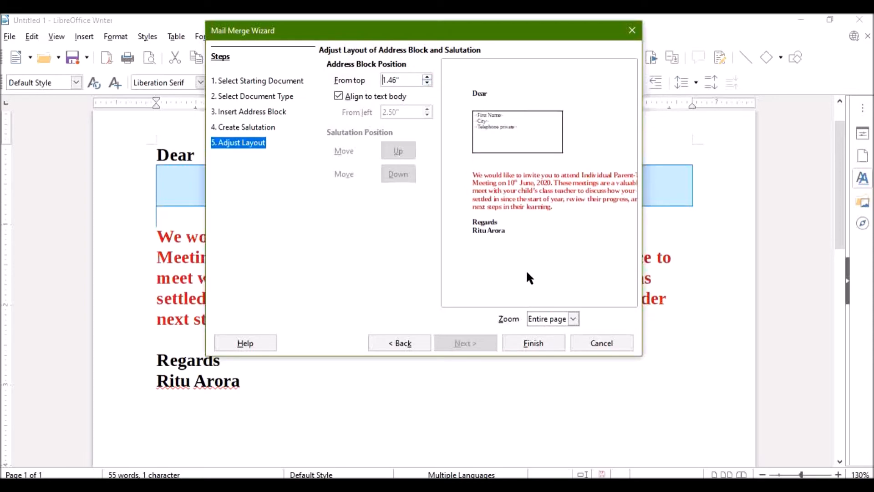
left_click(529, 344)
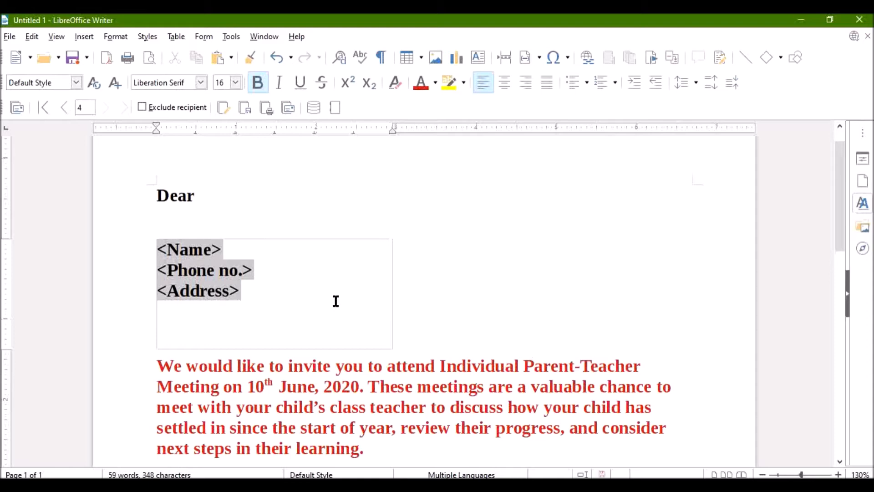
Review the letter for every mail merge entry, from the first recipient to the last and back to the first
scroll(336, 299, "down", 10)
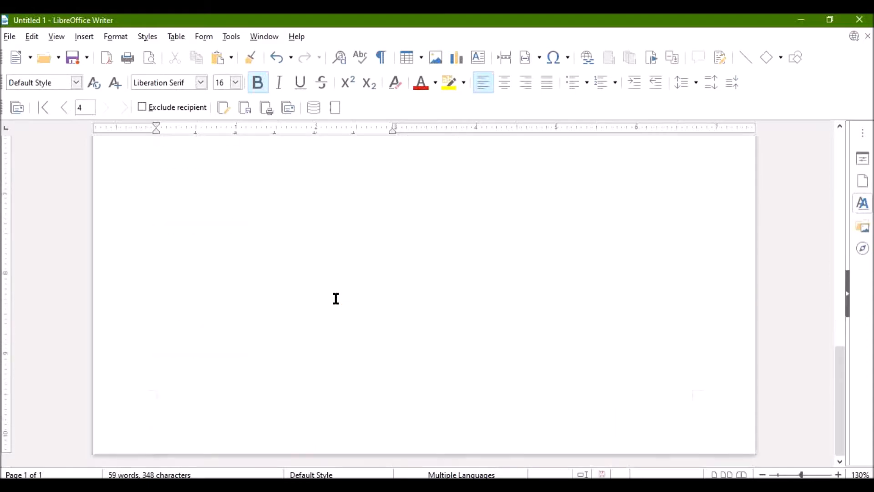
scroll(336, 297, "up", 10)
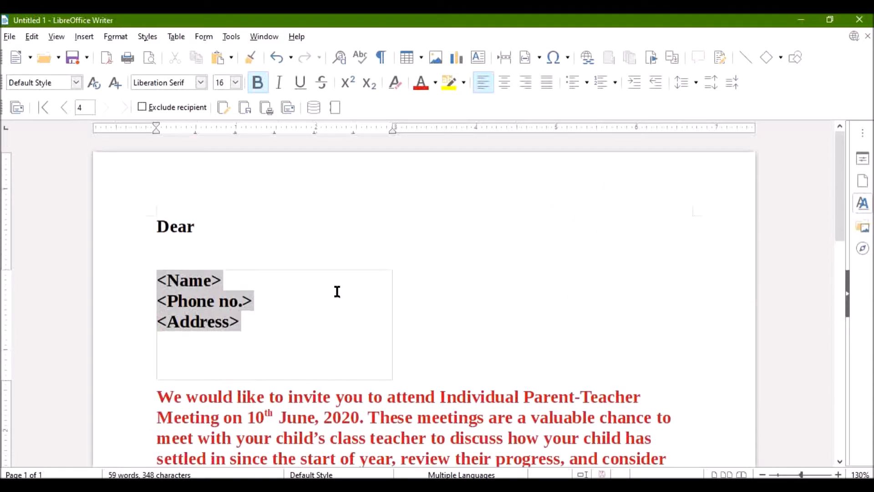
left_click(44, 107)
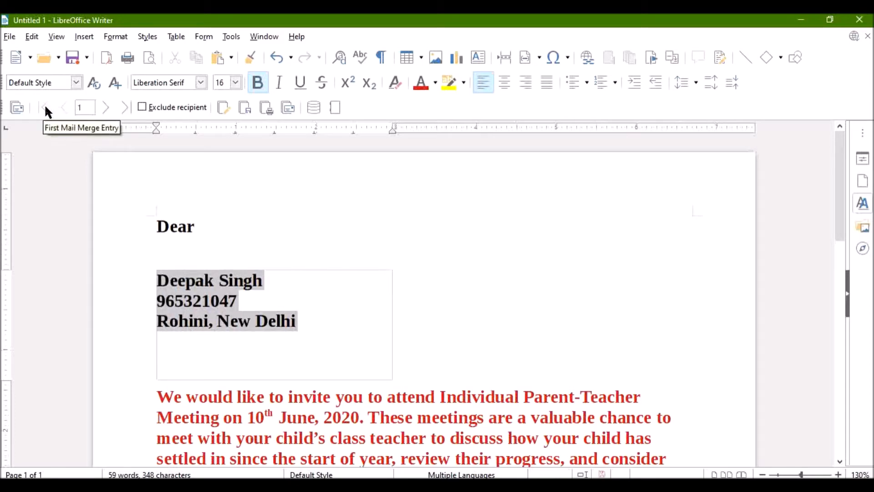
left_click(331, 308)
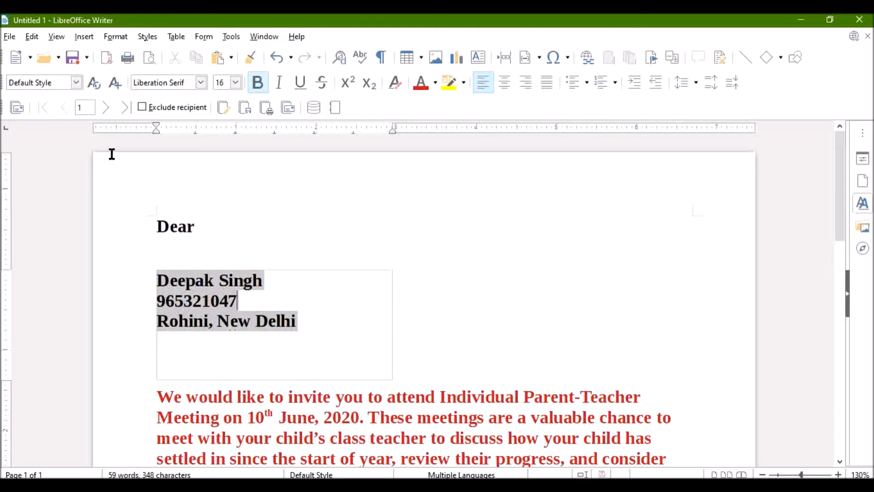
left_click(105, 107)
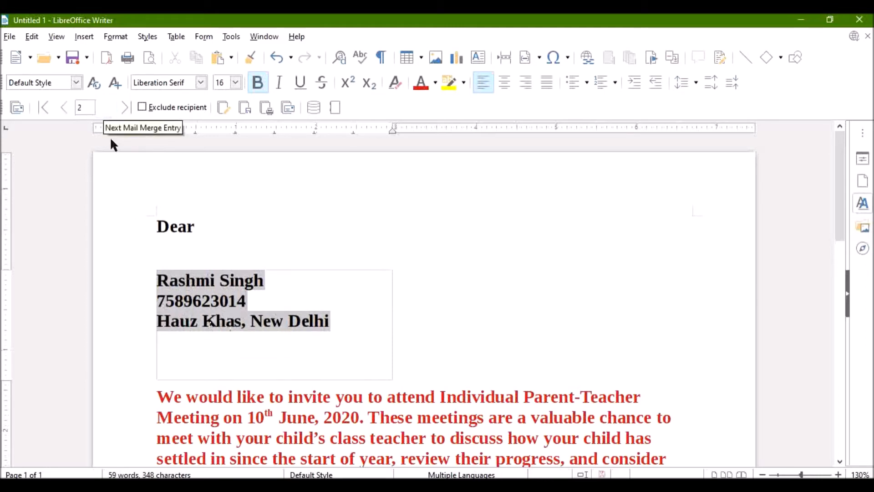
scroll(123, 249, "down", 6)
scroll(126, 249, "up", 3)
scroll(126, 250, "up", 3)
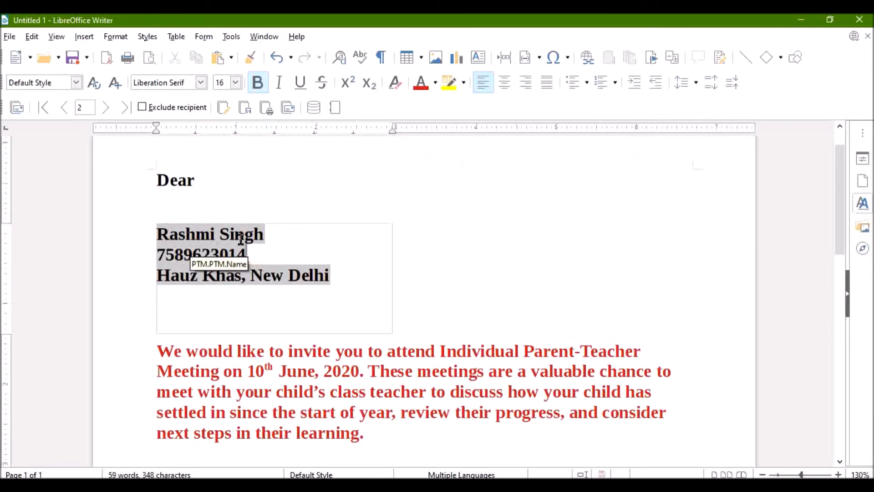
left_click(107, 107)
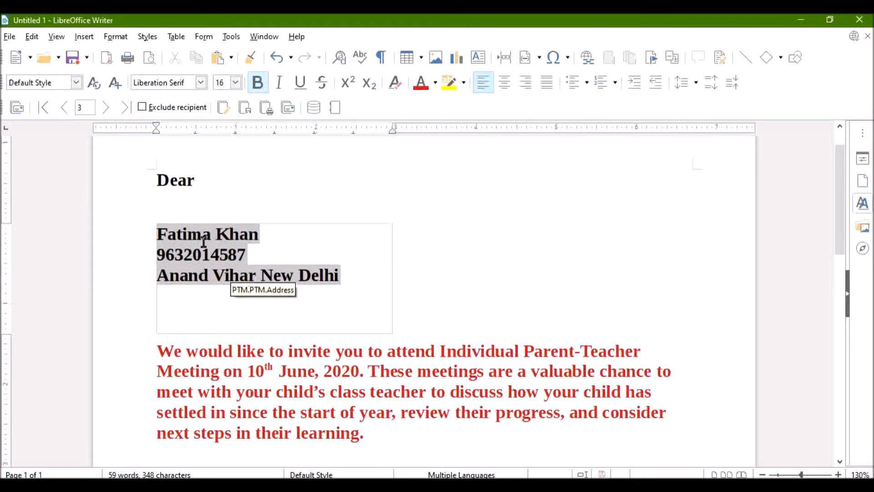
left_click(107, 106)
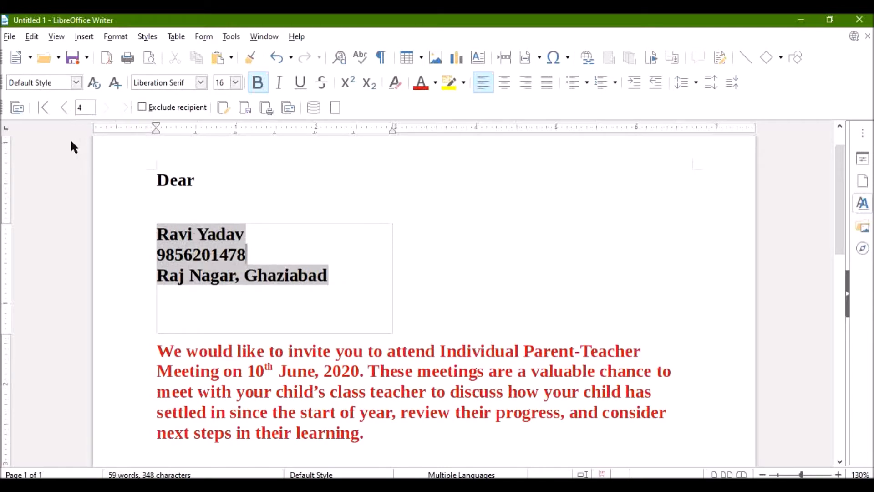
left_click(64, 108)
left_click(65, 107)
left_click(64, 108)
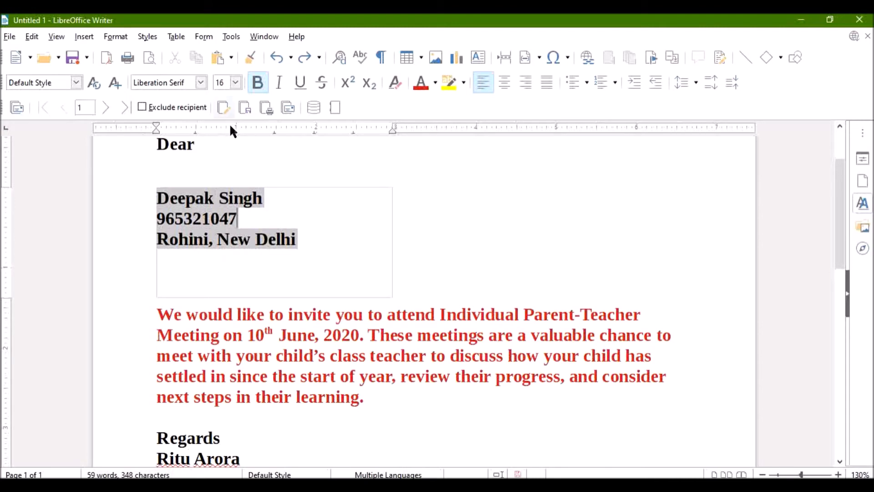
Generate the individual letters for editing and append the digit 8 to the phone number in the first letter
left_click(224, 108)
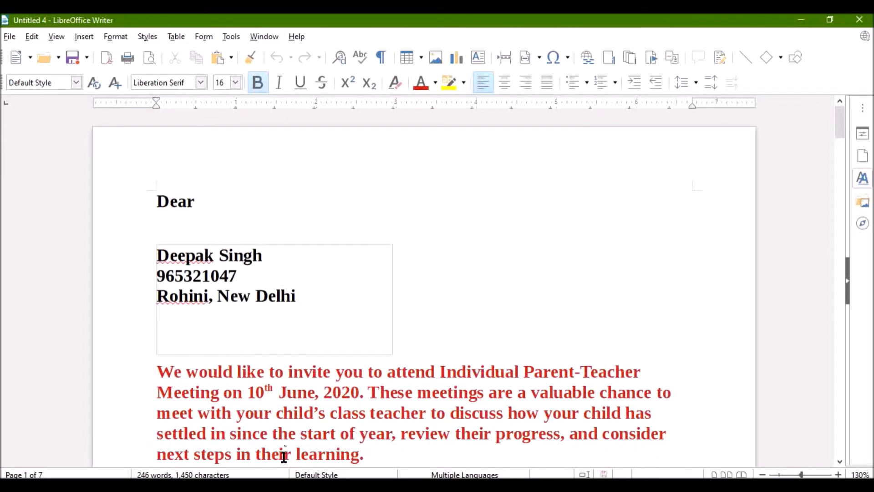
mouse_move(295, 485)
left_click(252, 273)
type("8")
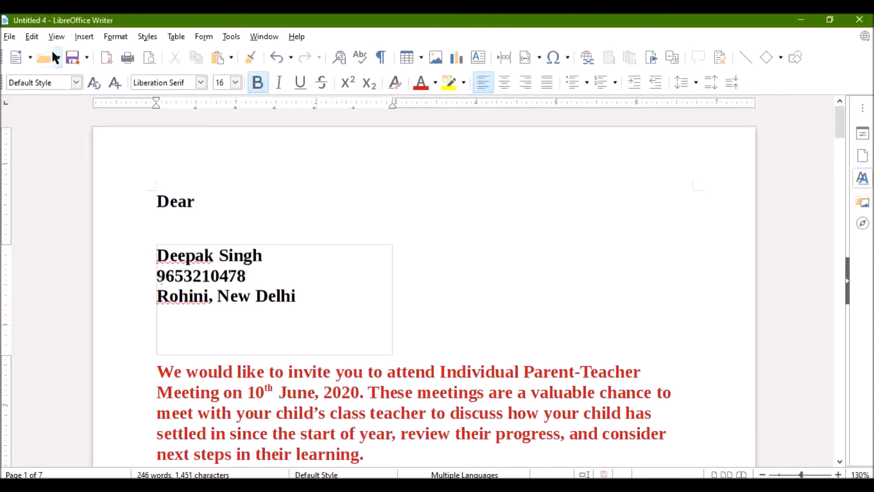
Save the edited letters to the Desktop as an ODF Text Document named with the first recipient's first name followed by "ptm"
left_click(71, 58)
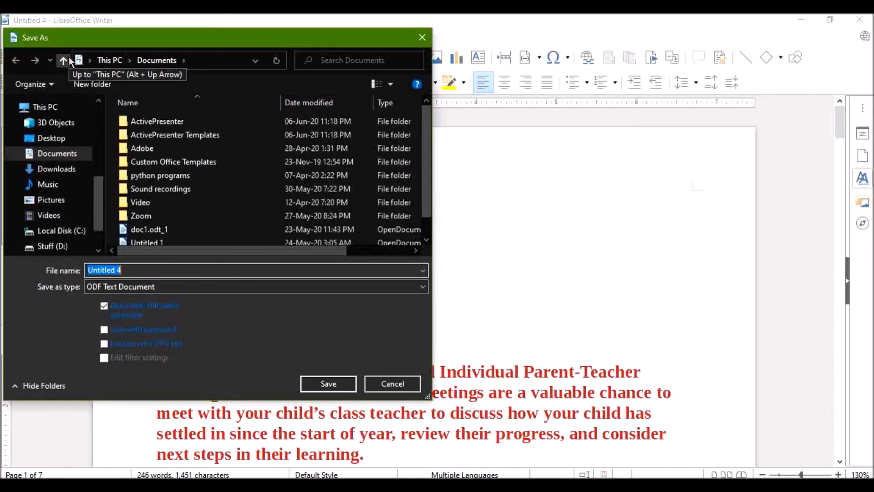
left_click(68, 128)
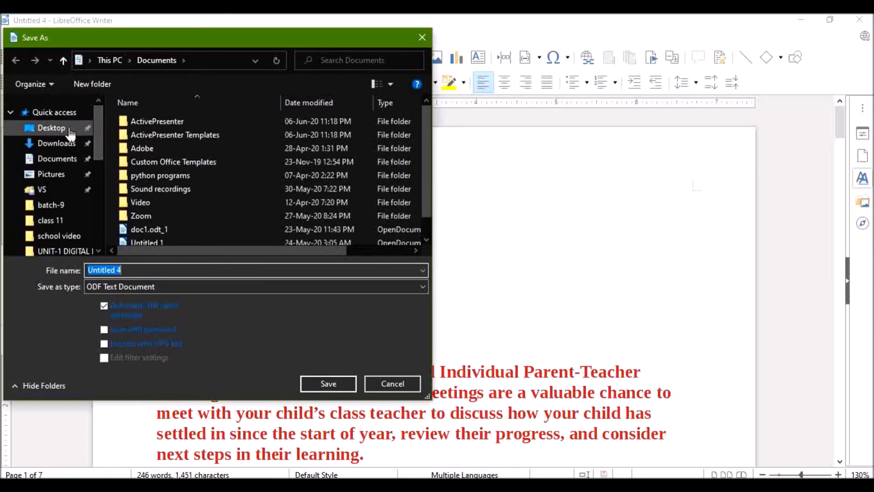
type("depak ptm")
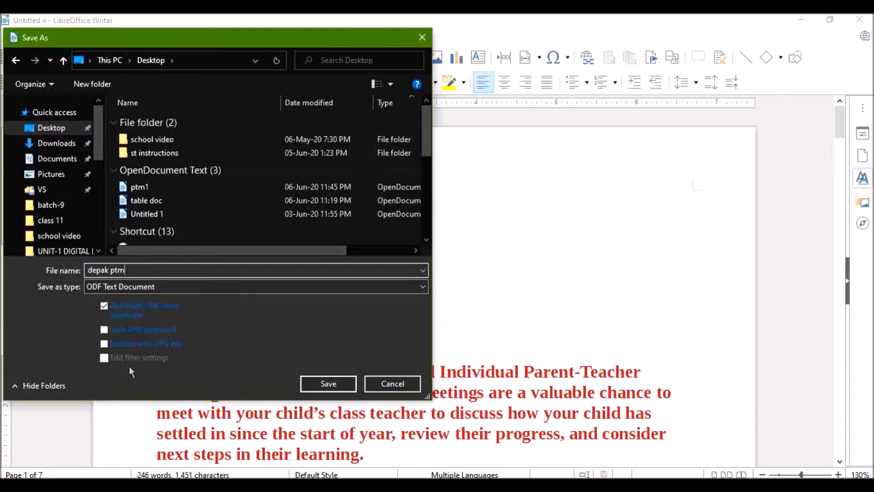
left_click(96, 270)
type("e")
left_click(307, 379)
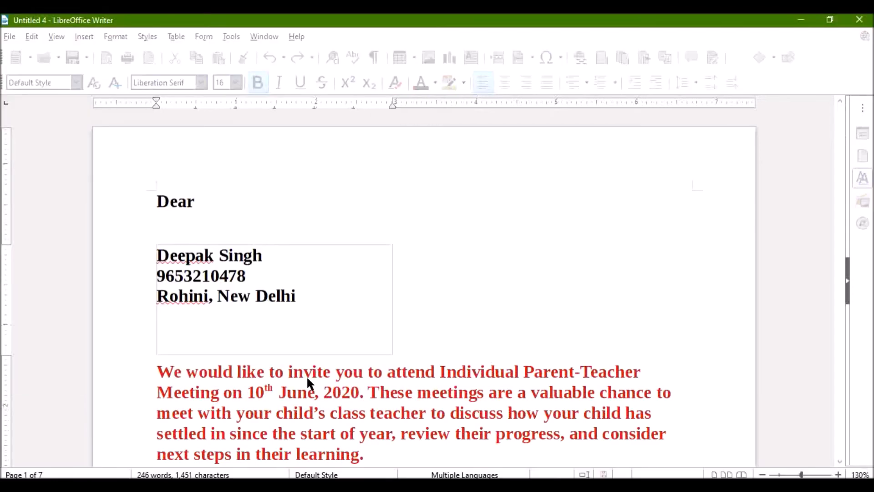
Close the edited letters, reopen the saved file from the Desktop and look through its letters
left_click(851, 18)
left_click(10, 36)
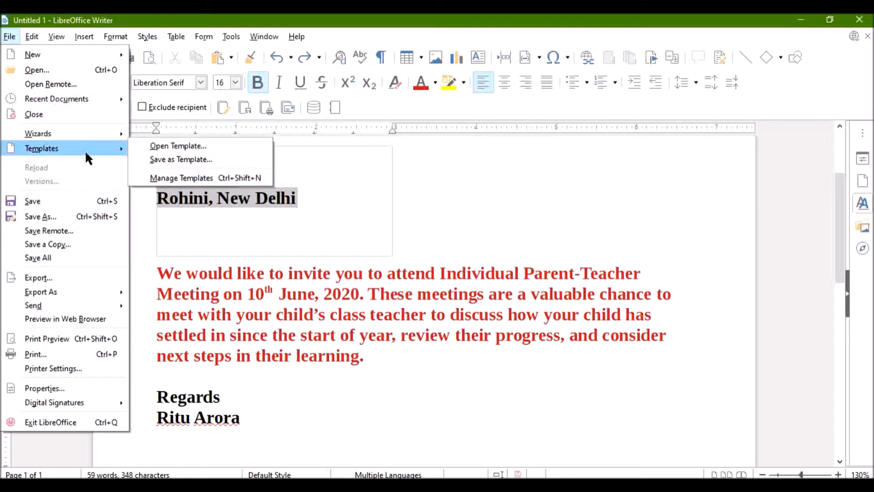
left_click(104, 70)
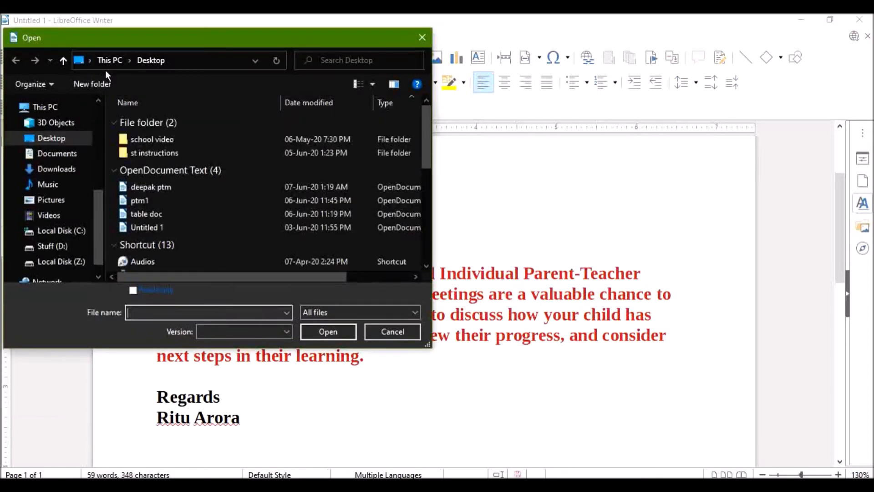
left_click(184, 186)
left_click(332, 333)
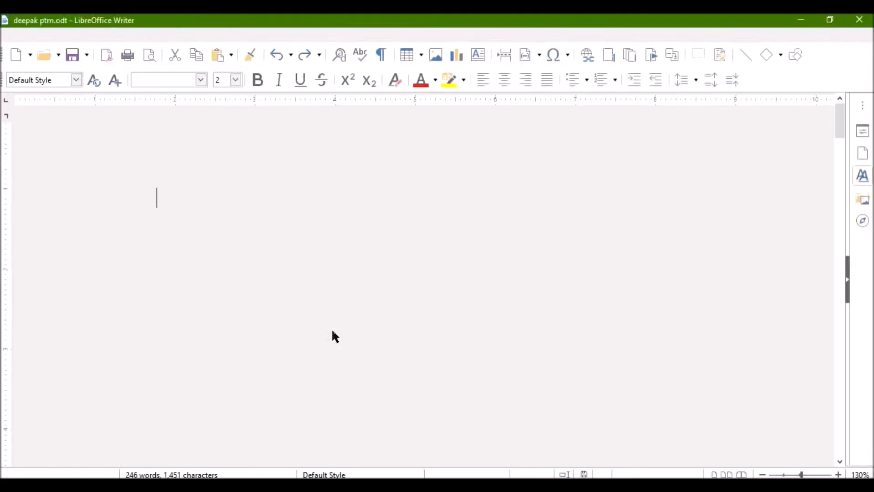
scroll(331, 328, "down", 10)
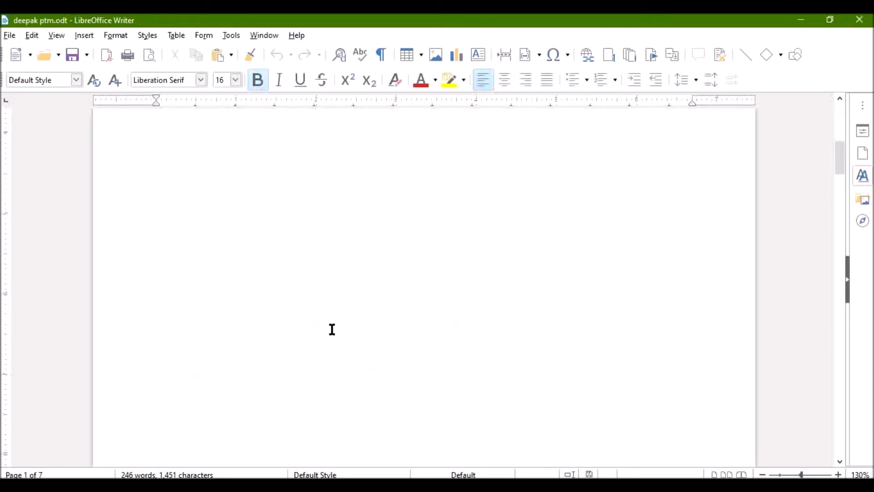
scroll(332, 328, "down", 10)
scroll(332, 326, "up", 6)
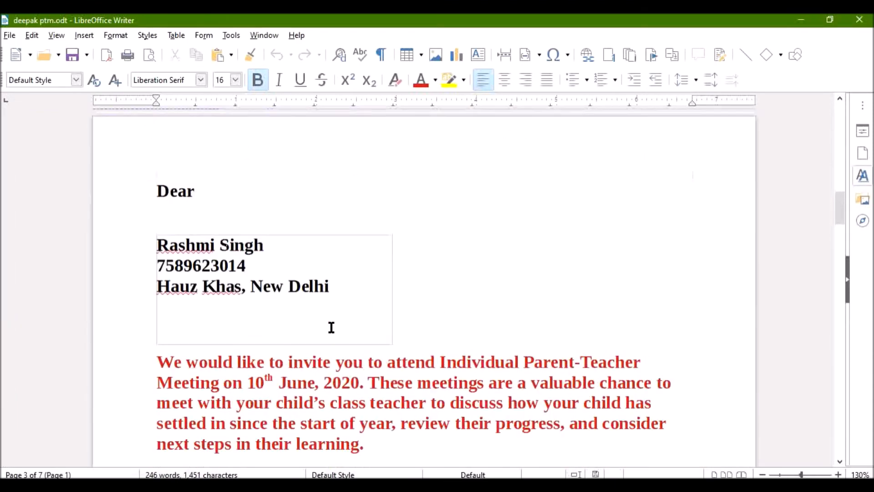
scroll(332, 323, "up", 8)
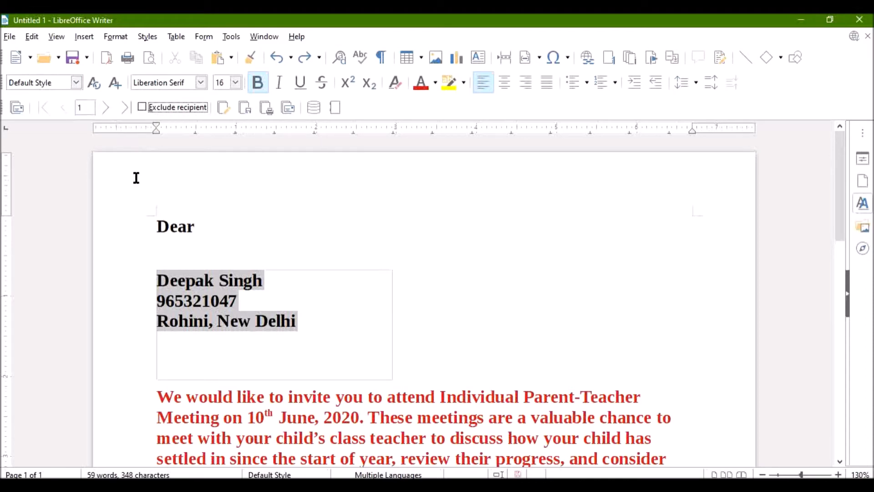
Exclude the first recipient and save the merged letters to the Desktop as a single large ODF Text Document named "mail merge doc"
left_click(142, 107)
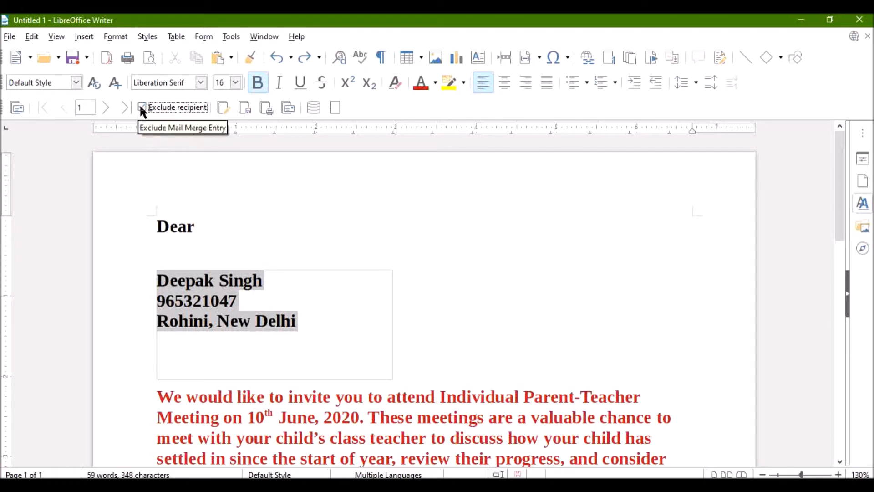
left_click(240, 108)
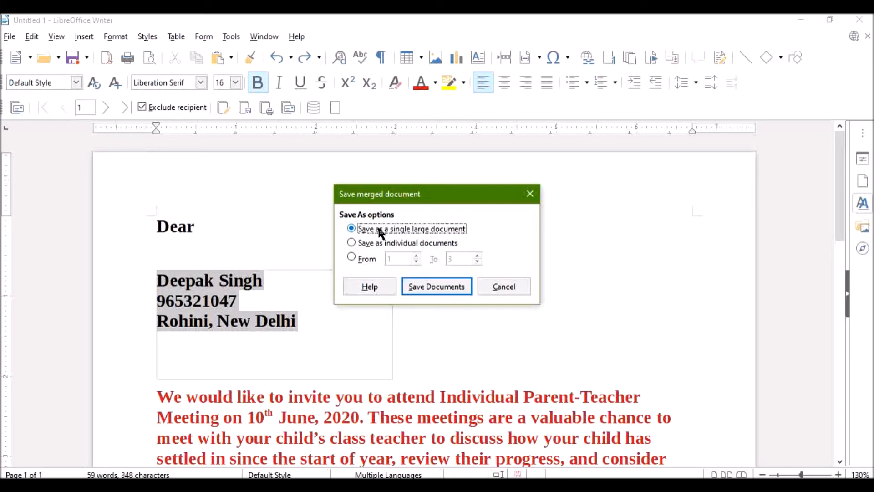
left_click(421, 285)
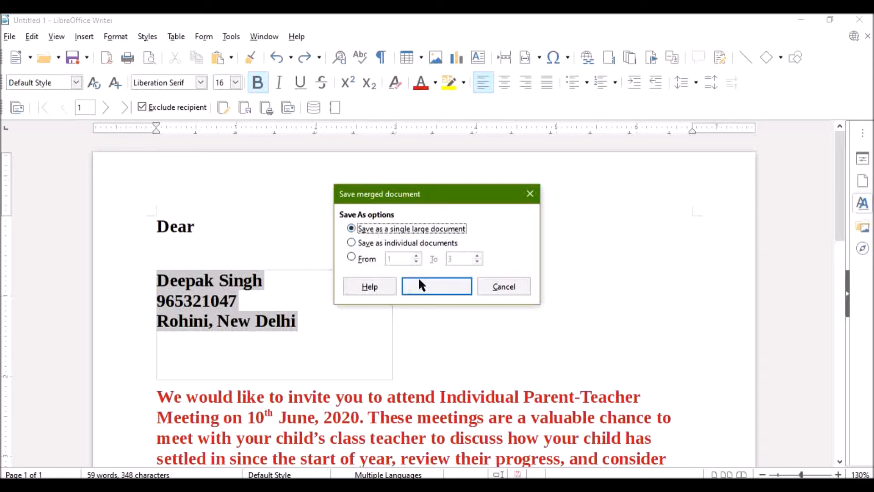
left_click(441, 286)
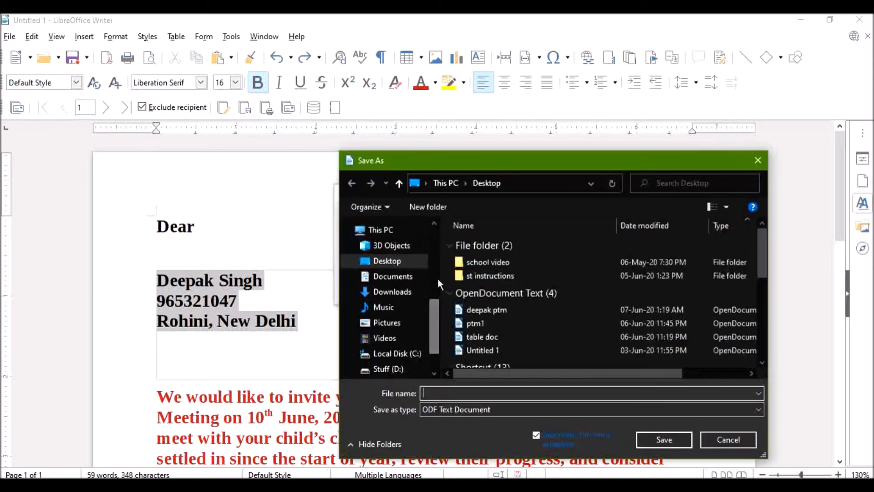
scroll(435, 259, "up", 5)
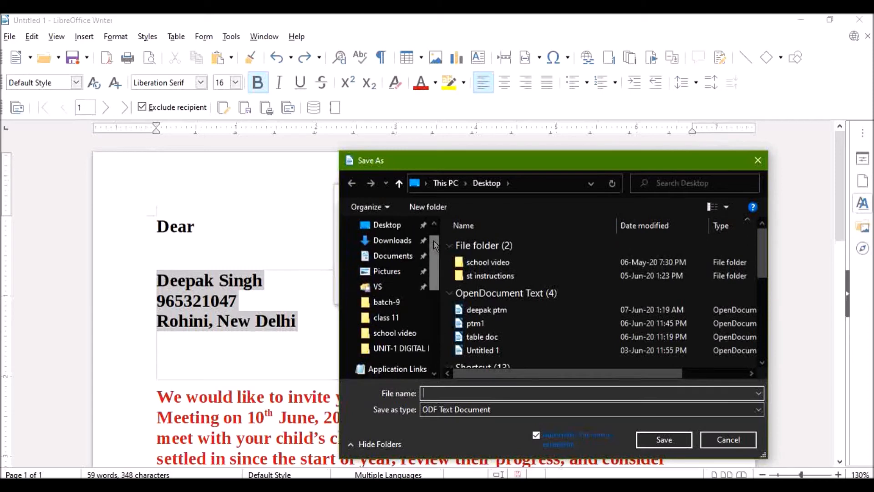
left_click(386, 225)
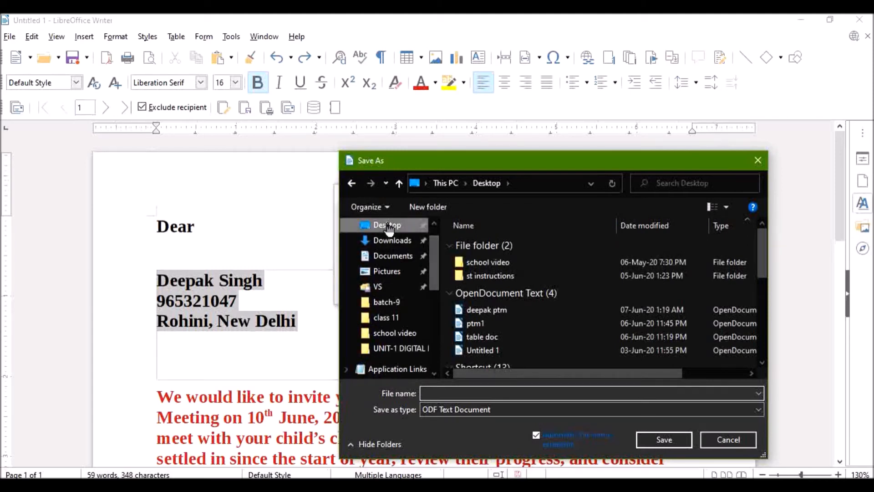
left_click(484, 393)
type("ma")
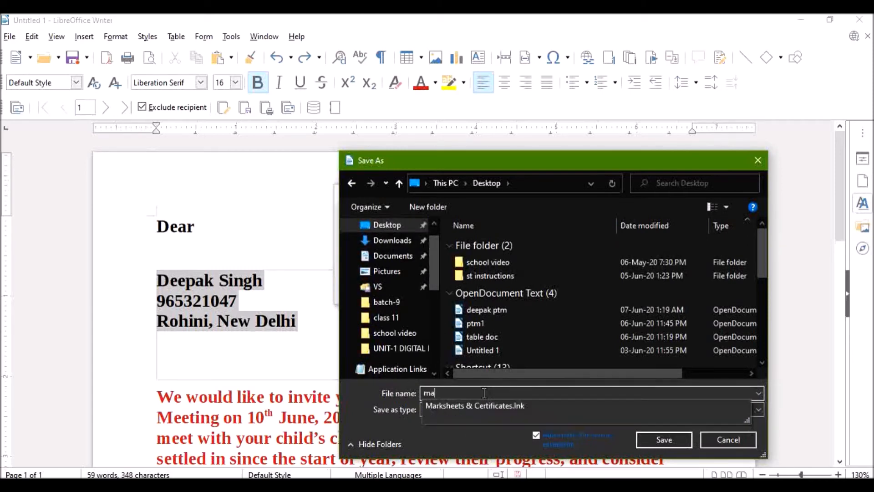
type("il merg")
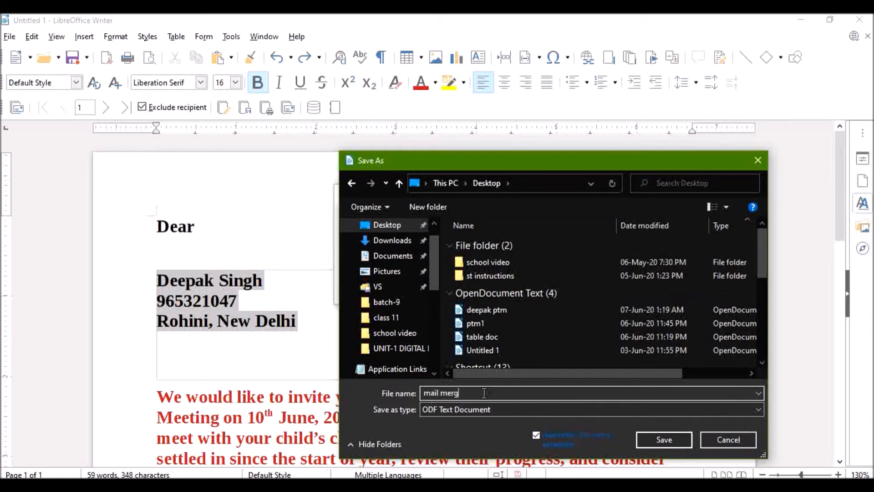
type("e doc")
left_click(648, 440)
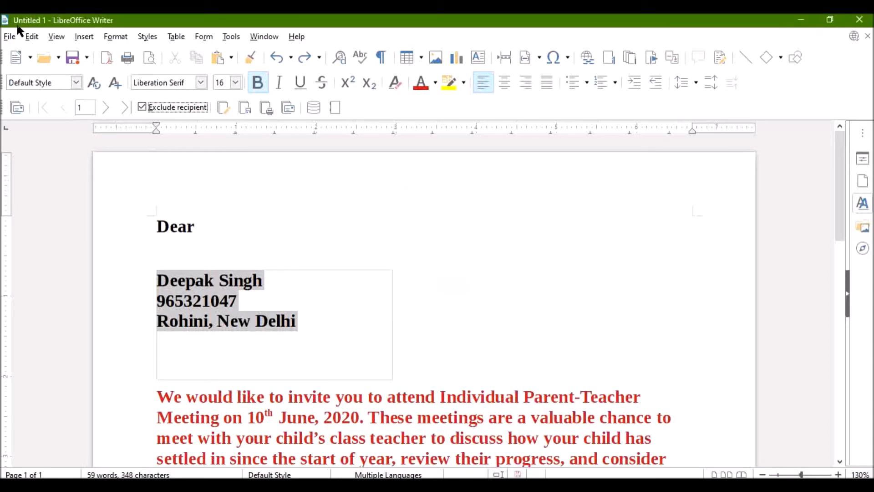
Open "mail merge doc" from the Desktop, look through its letters from first to last, and close it
left_click(12, 35)
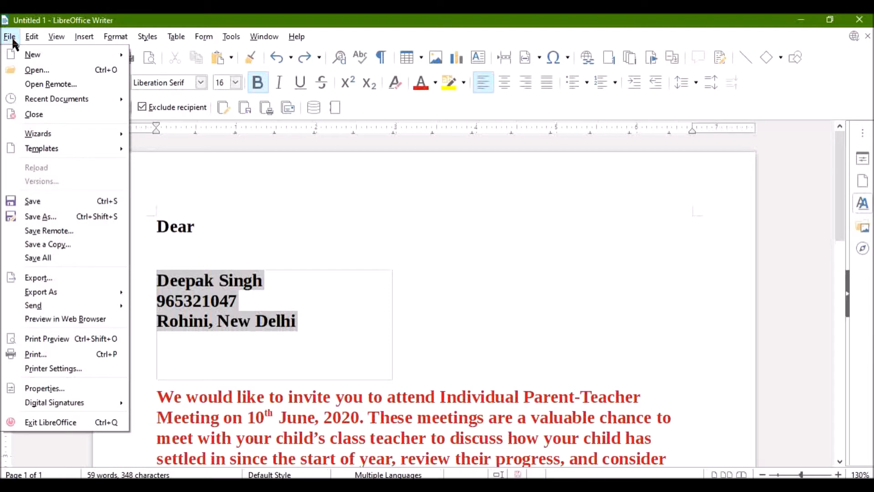
left_click(27, 69)
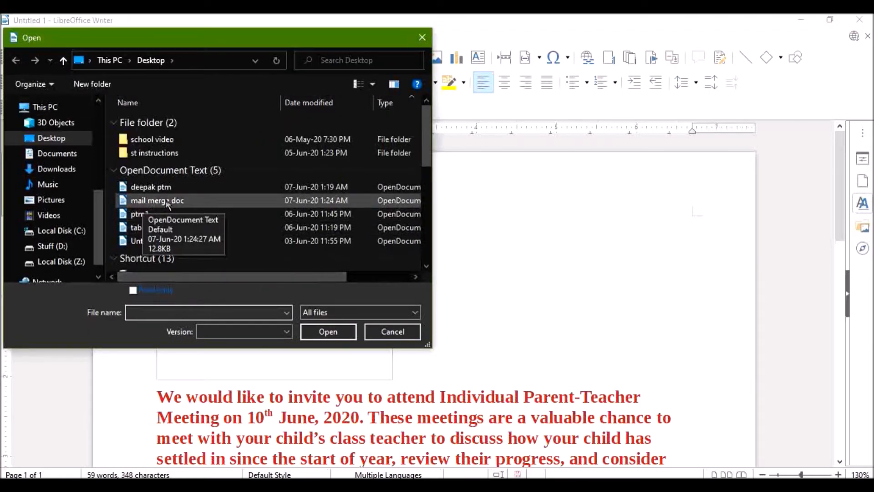
left_click(168, 201)
left_click(326, 332)
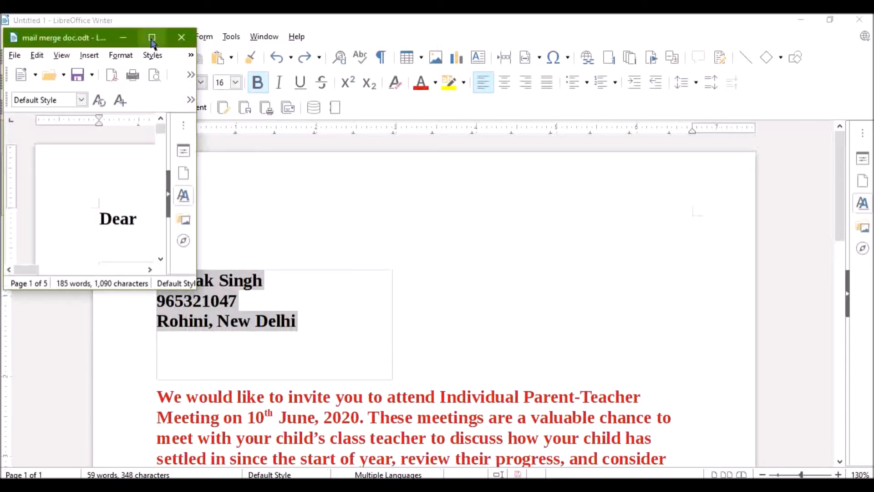
left_click(150, 37)
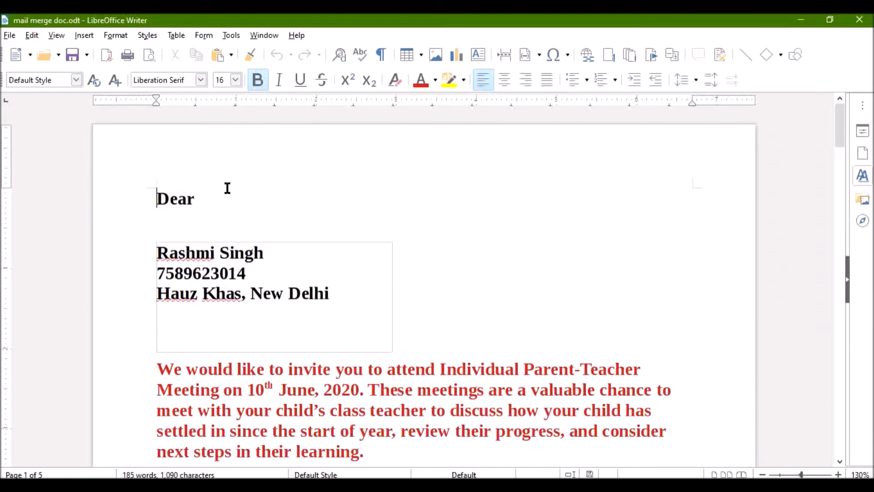
scroll(283, 232, "down", 20)
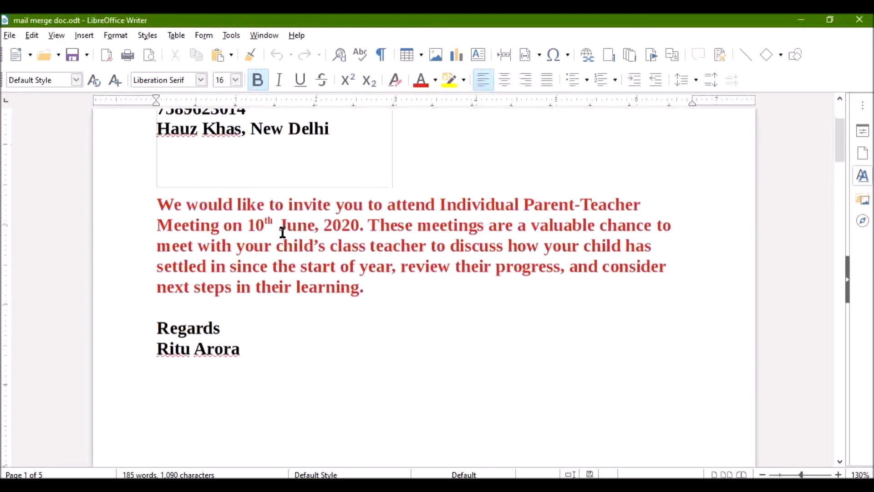
scroll(285, 232, "down", 20)
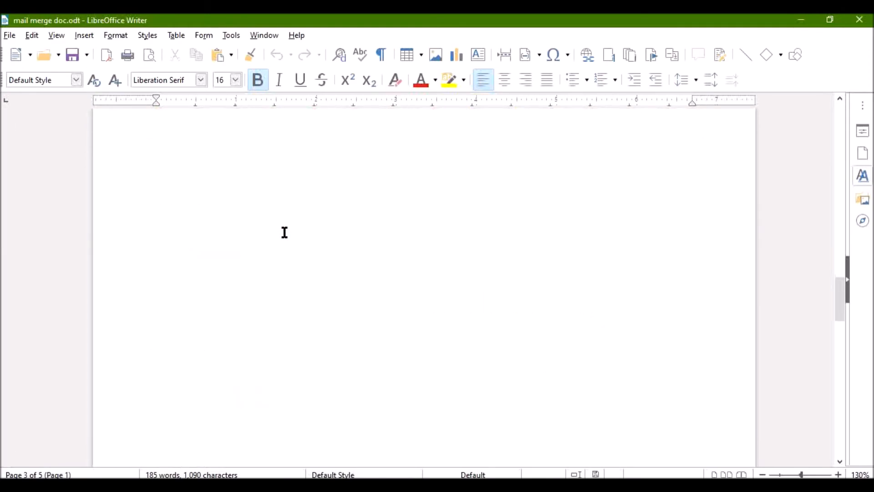
scroll(284, 231, "down", 15)
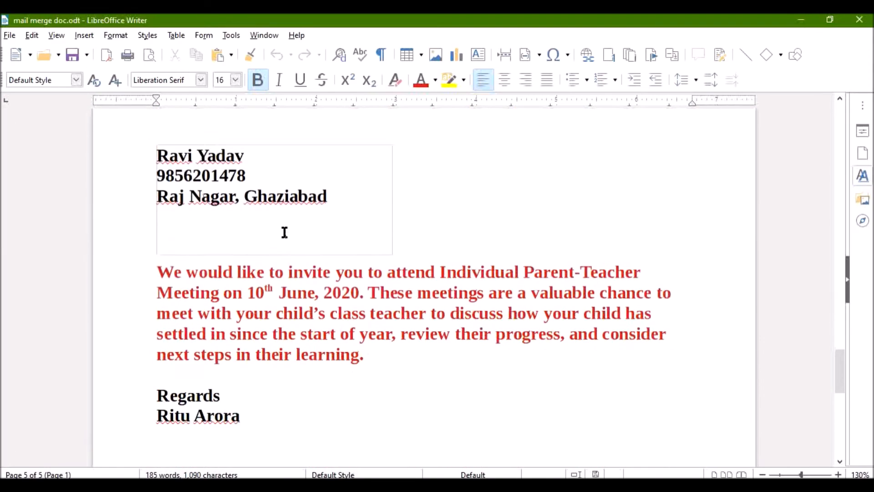
scroll(285, 232, "up", 20)
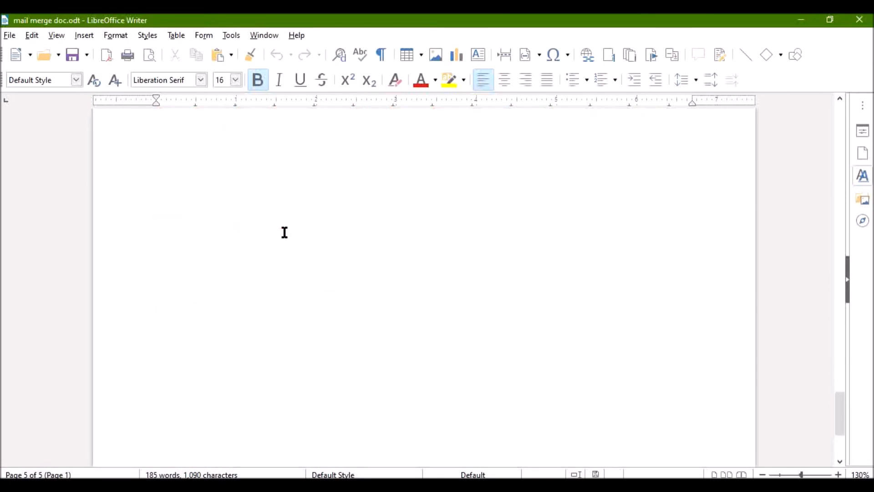
scroll(282, 230, "up", 20)
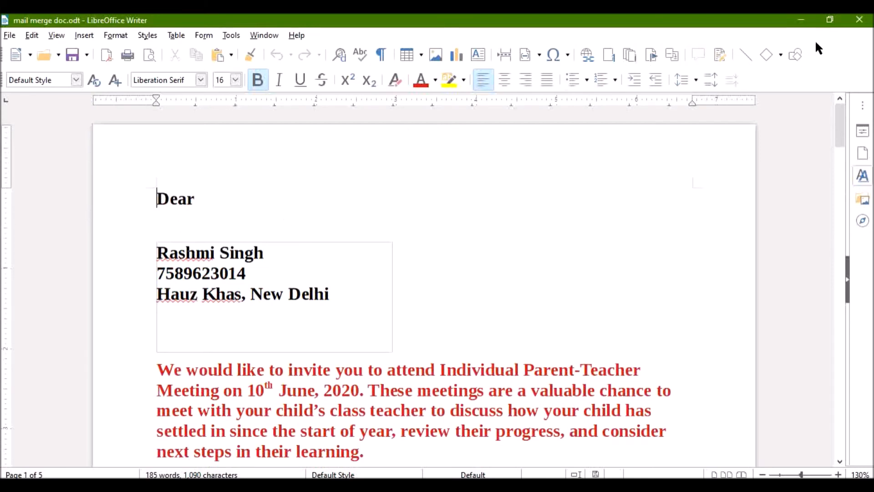
left_click(859, 19)
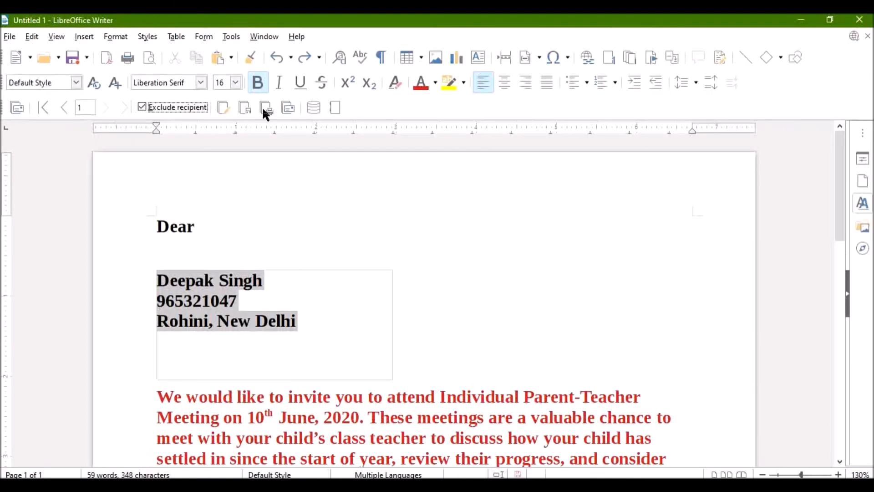
Save the merged letters to the Desktop as individual ODF Text Documents with the file name "new mail merge"
left_click(246, 107)
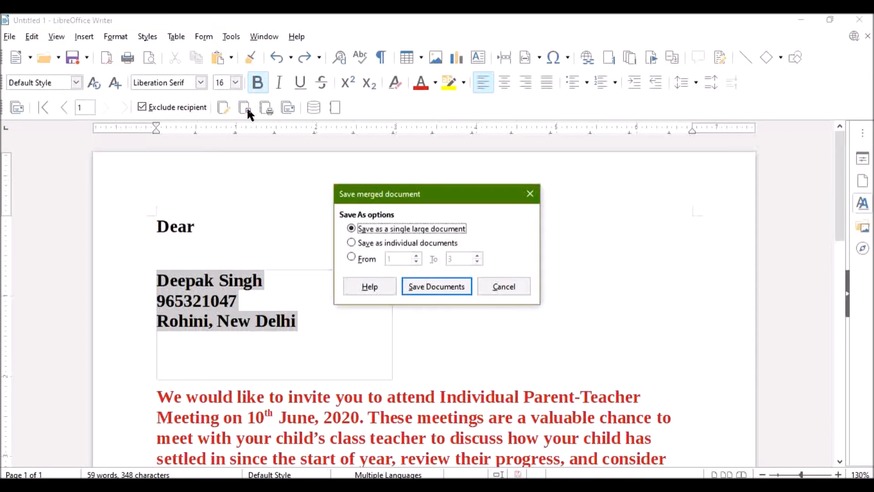
left_click(353, 244)
left_click(416, 287)
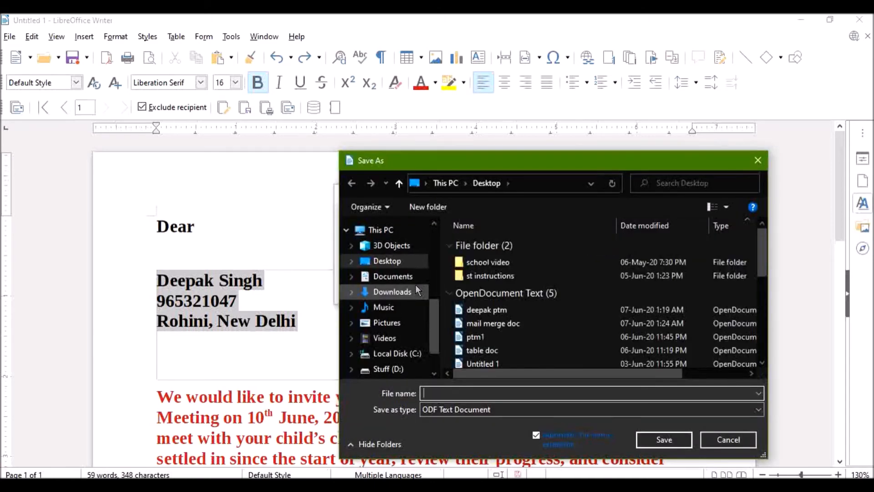
type("n")
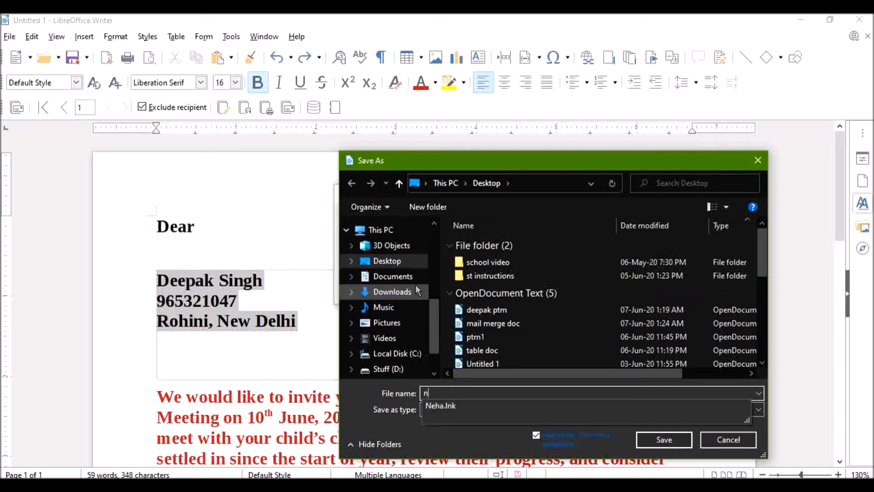
type("ew mail me")
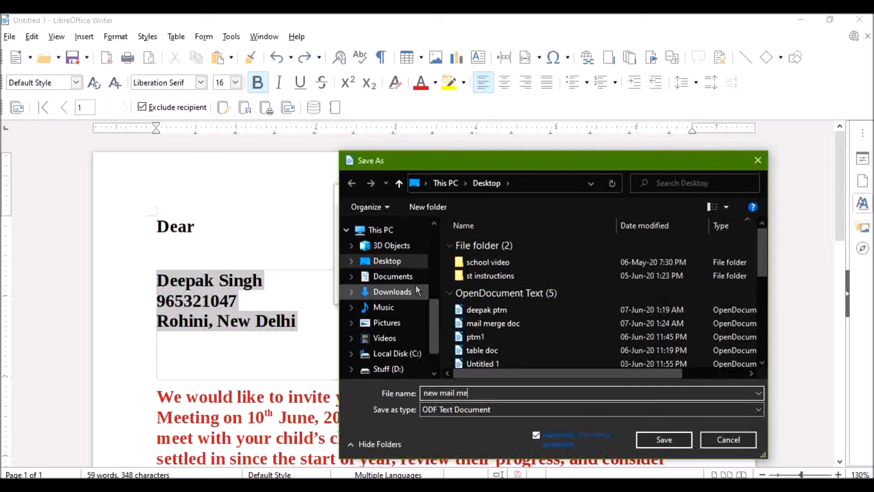
type("rge")
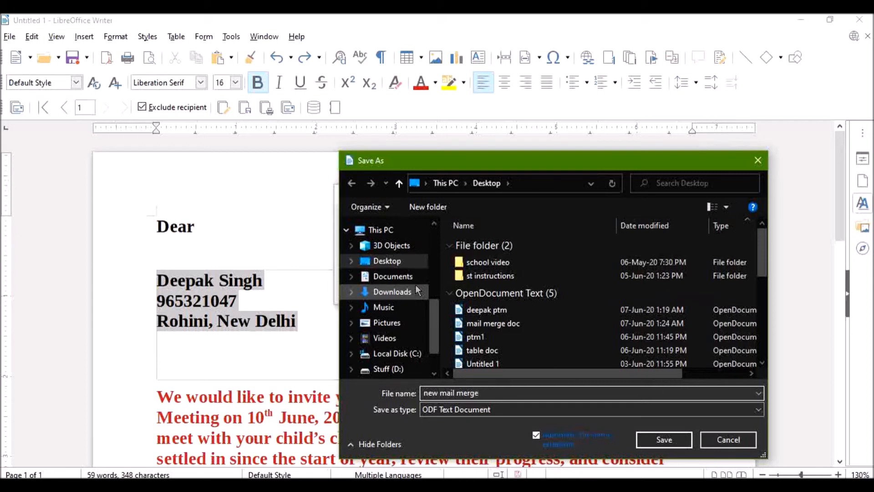
left_click(657, 438)
left_click(420, 288)
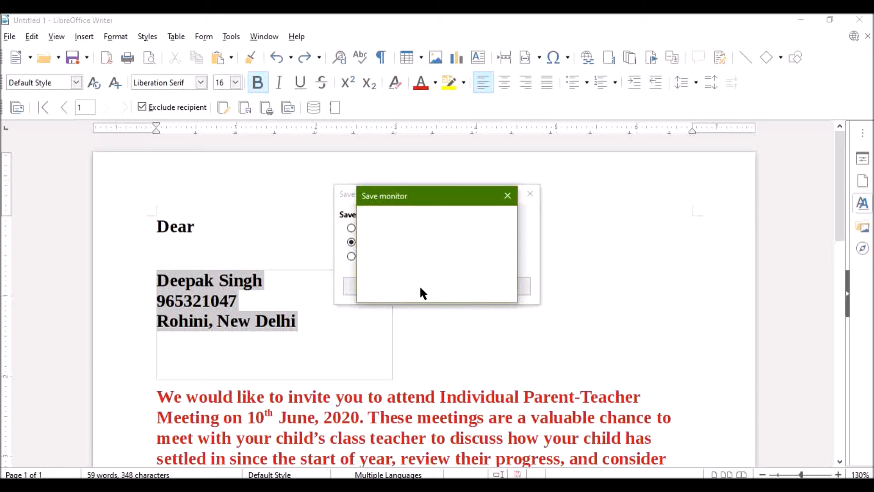
Open the individual letter "new mail merge_3" from the Desktop, check its content and close it
left_click(9, 38)
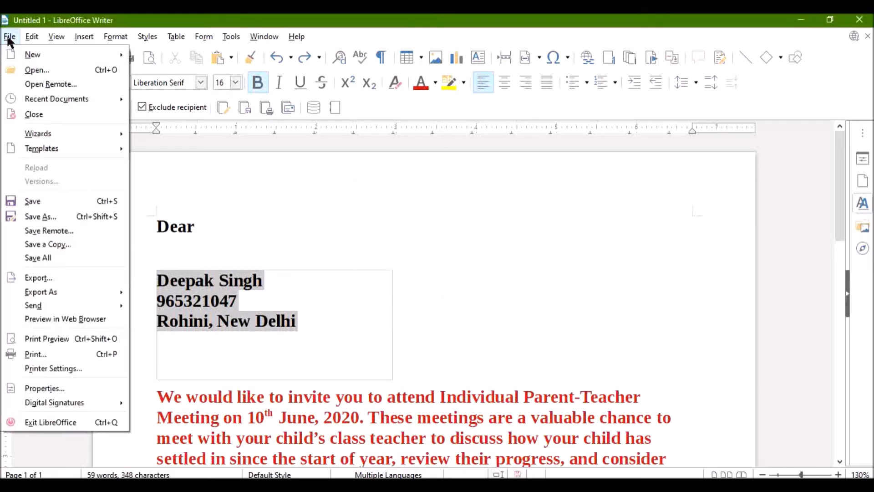
left_click(32, 69)
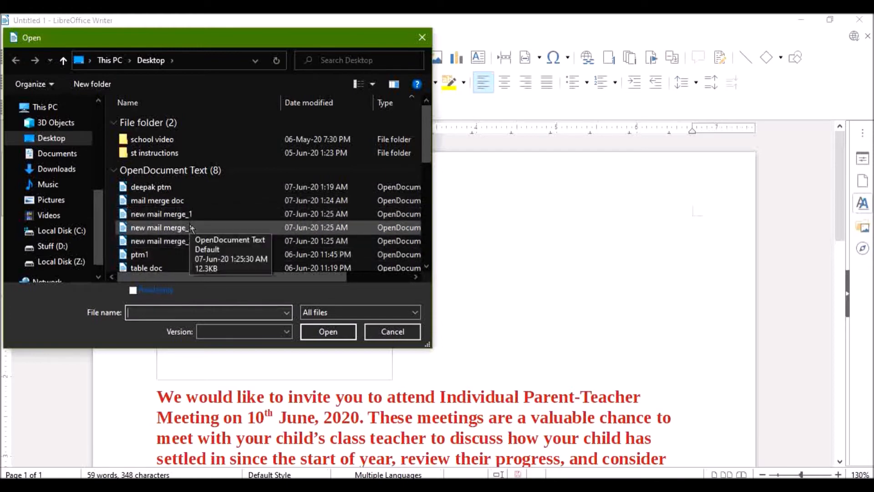
left_click(193, 240)
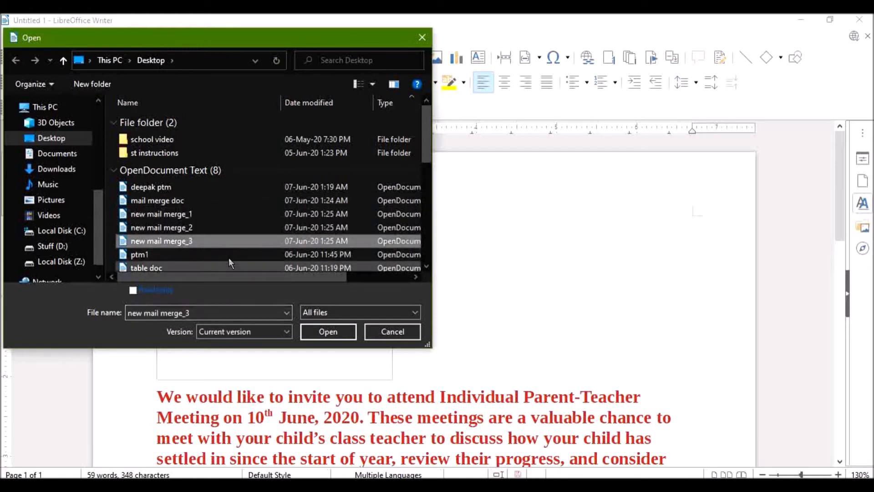
left_click(323, 332)
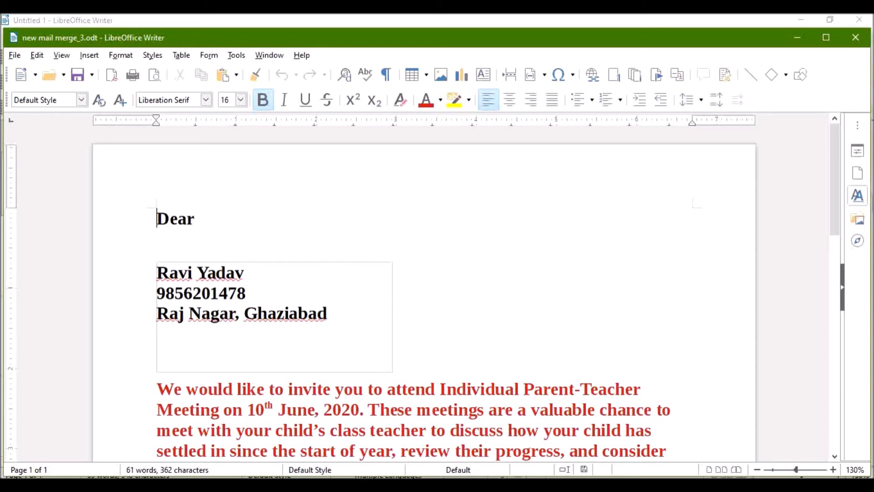
left_click(860, 45)
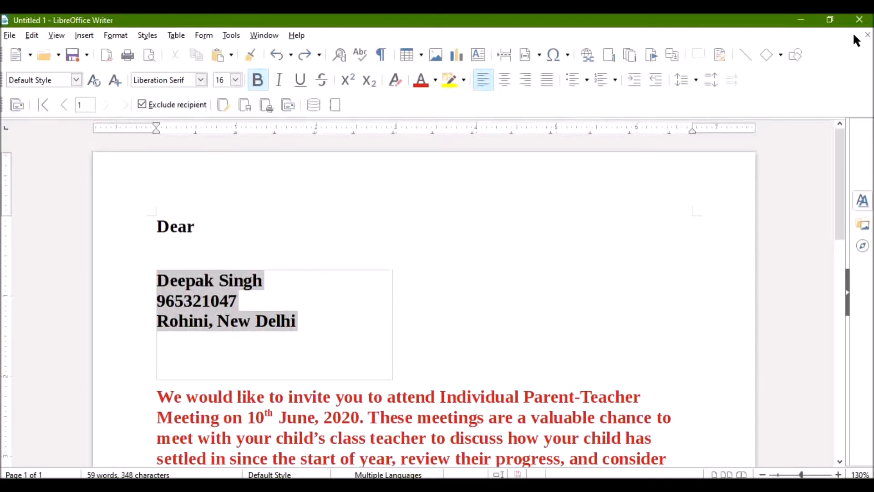
Look over the printer choices for printing the merged letters, and include the first recipient in the mail merge again
left_click(264, 107)
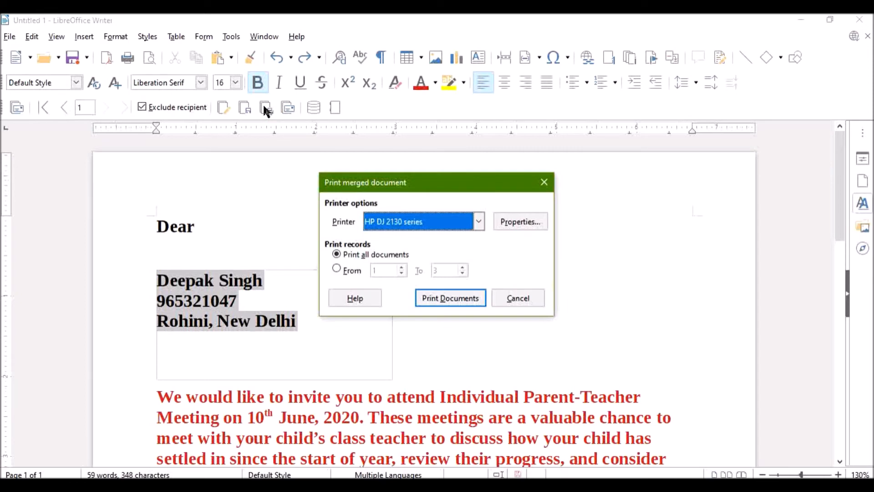
left_click(478, 222)
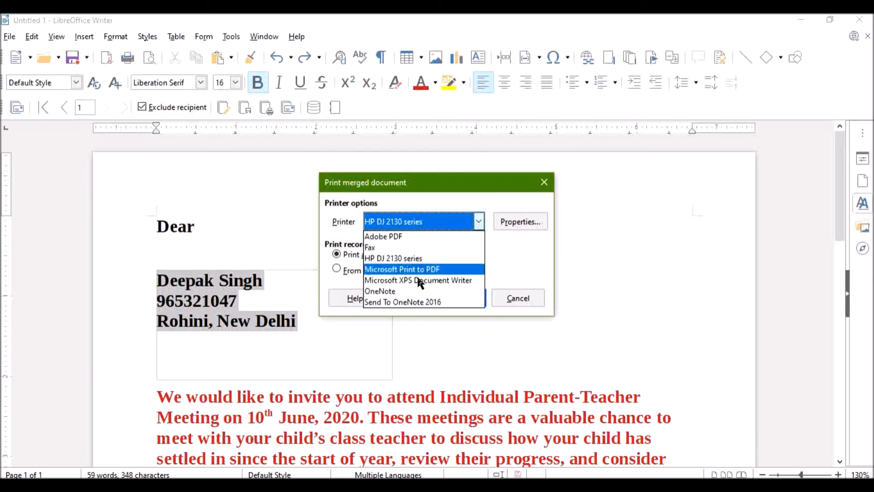
left_click(503, 250)
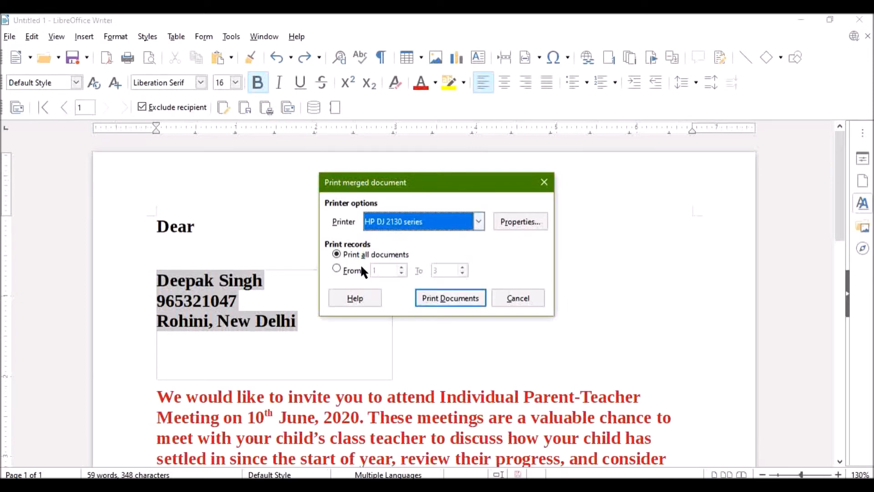
left_click(142, 107)
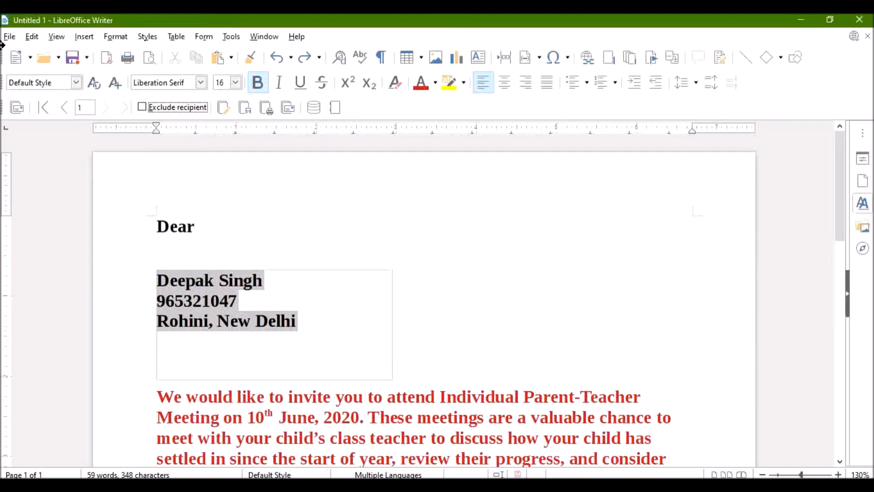
Create a new spreadsheet from the letter document and maximize its window
left_click(9, 37)
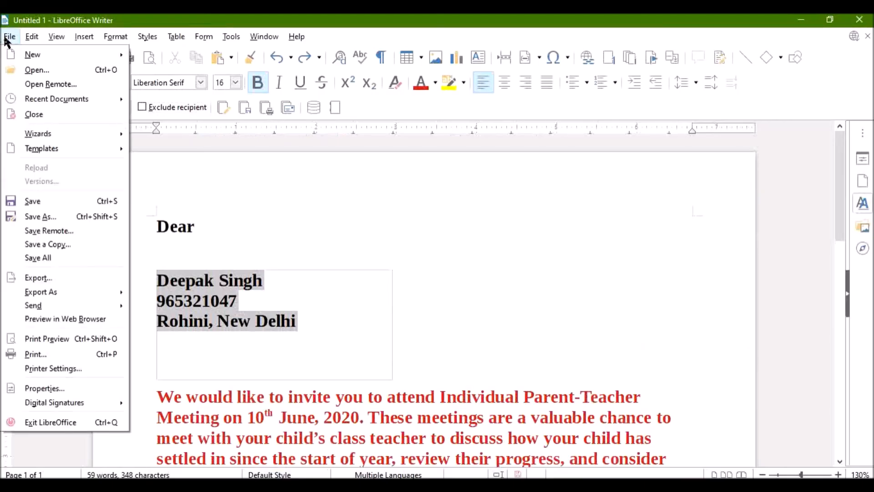
mouse_move(34, 54)
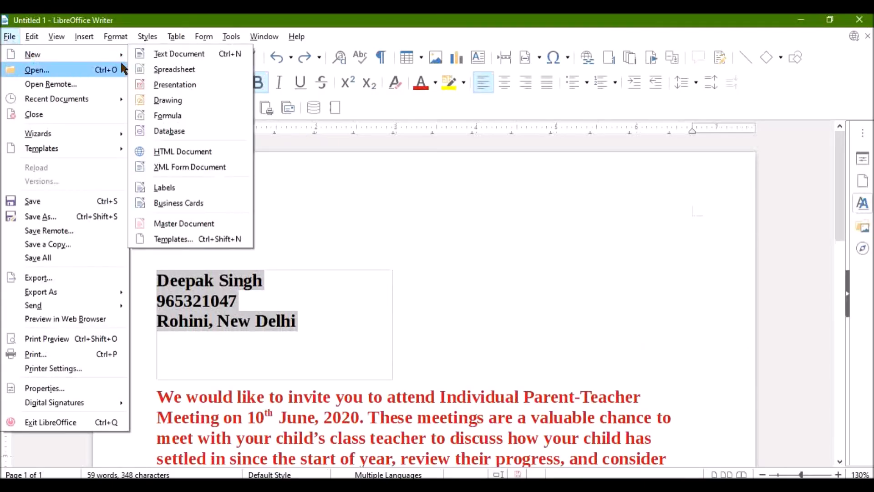
left_click(164, 69)
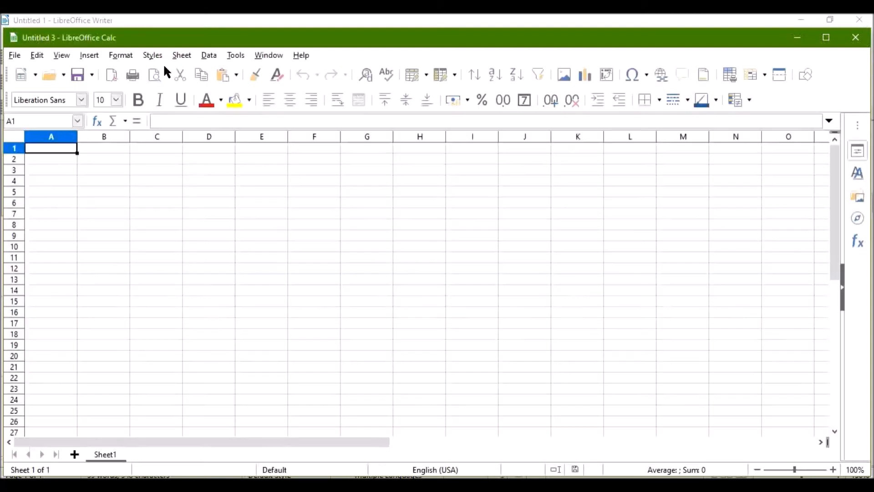
left_click(825, 40)
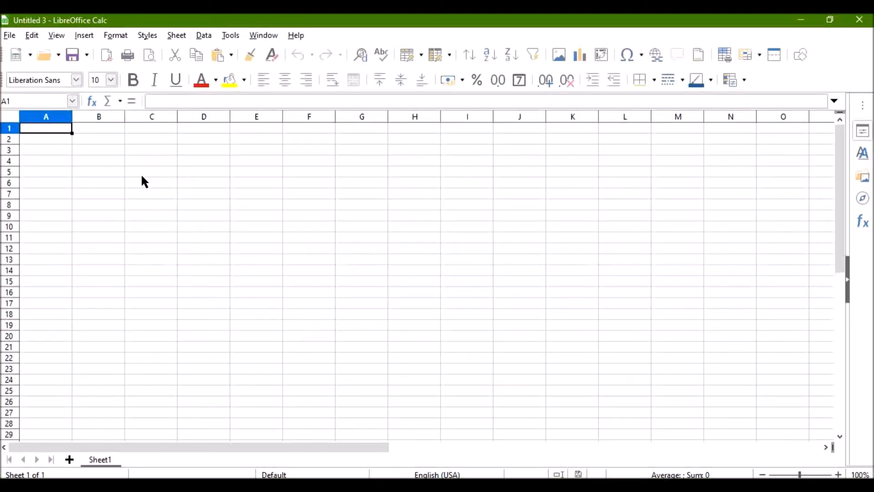
Enter the column headings "name", "mobile no." and "address" in cells A1 to C1
type("name")
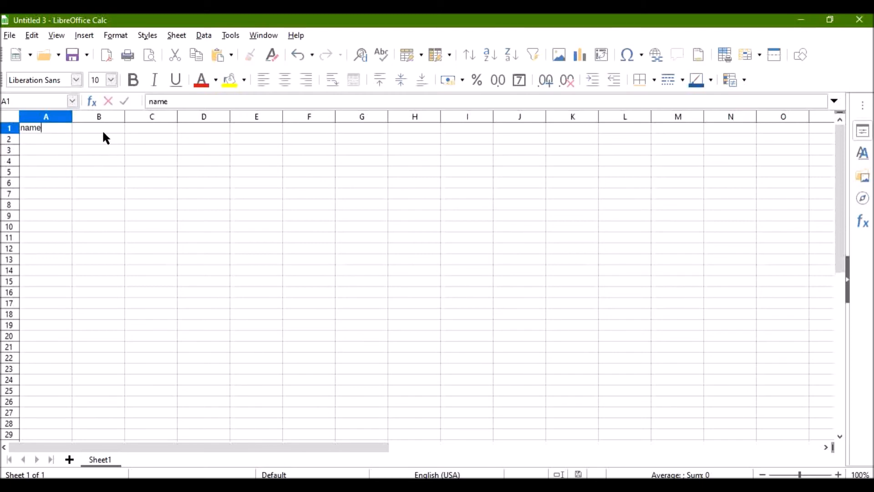
left_click(103, 129)
type("mob")
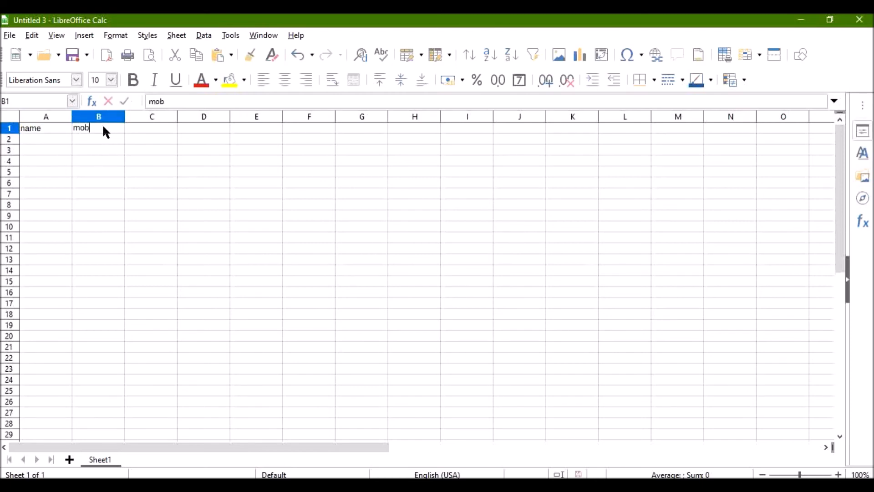
type("ile no.")
left_click(139, 132)
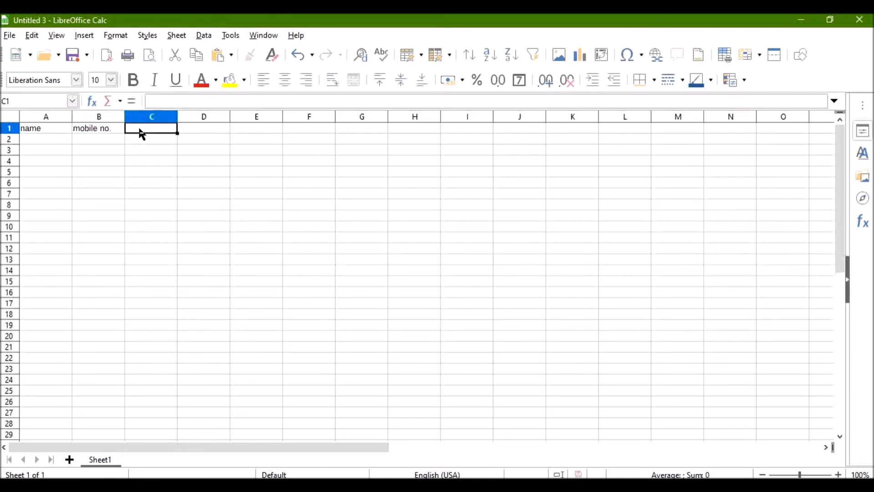
type("address")
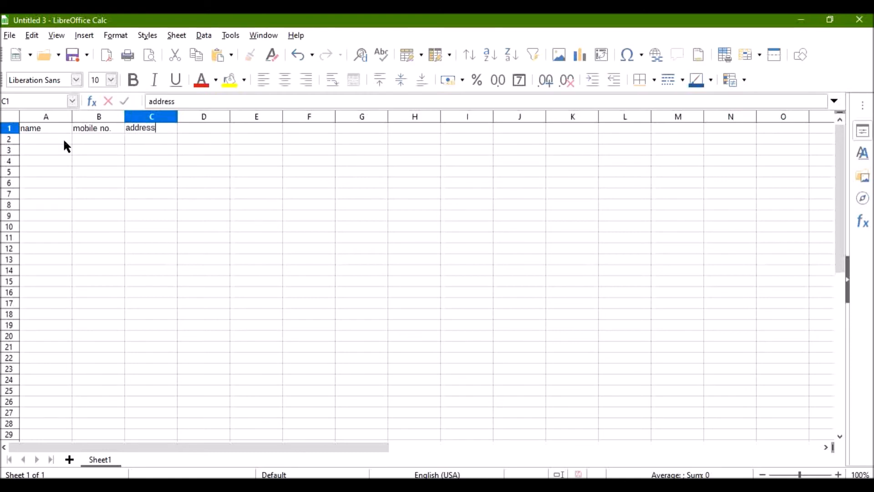
Widen column A to about twice its width and enter the three contacts' full names in cells A2 to A4
left_click(74, 117)
left_click_drag(72, 116, 125, 129)
left_click(79, 143)
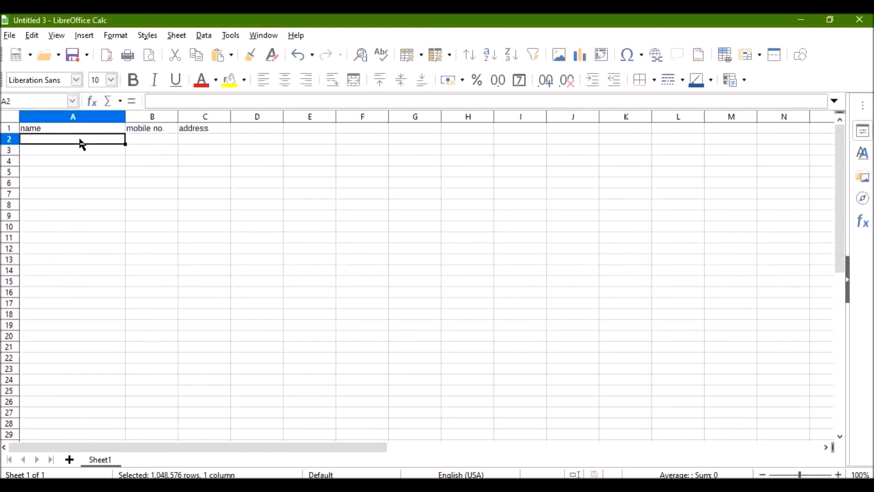
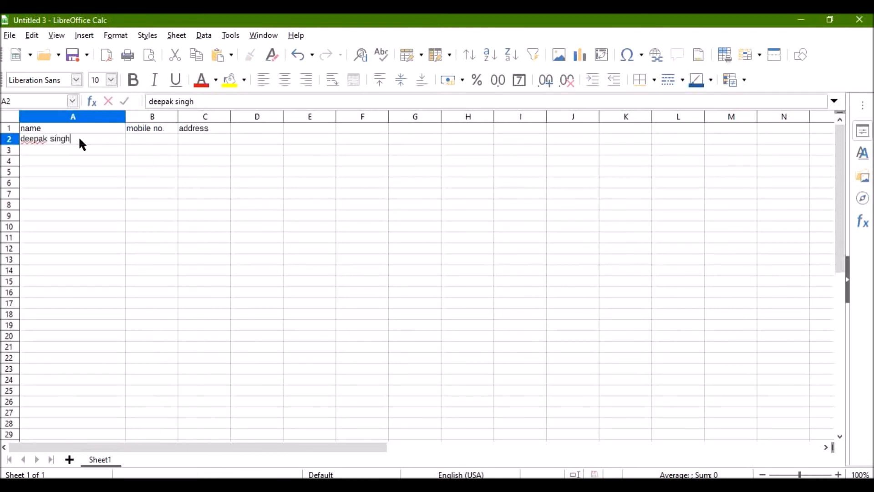
key("Return")
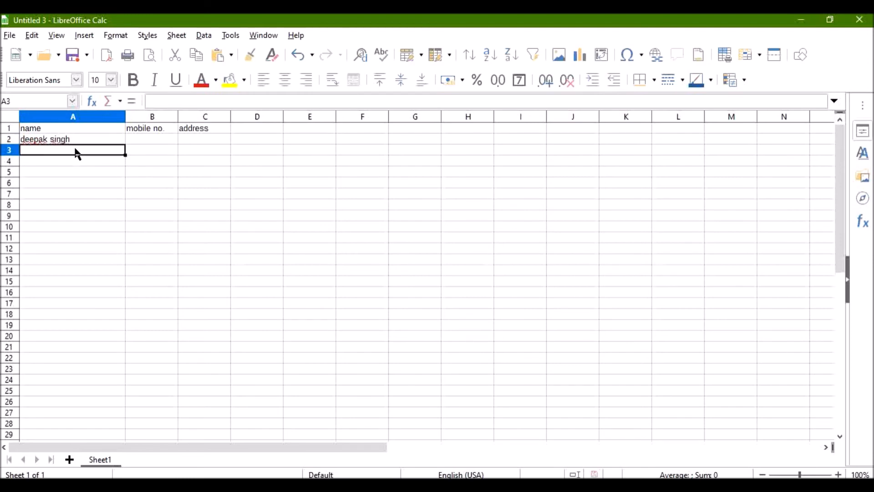
key("Return")
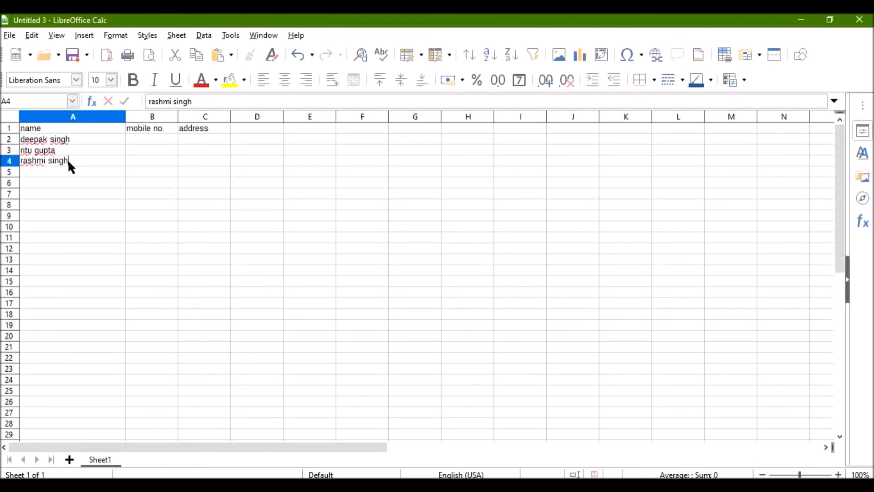
Widen the mobile number and address columns, making the address column about twice as wide
left_click(181, 116)
left_click_drag(178, 117, 211, 121)
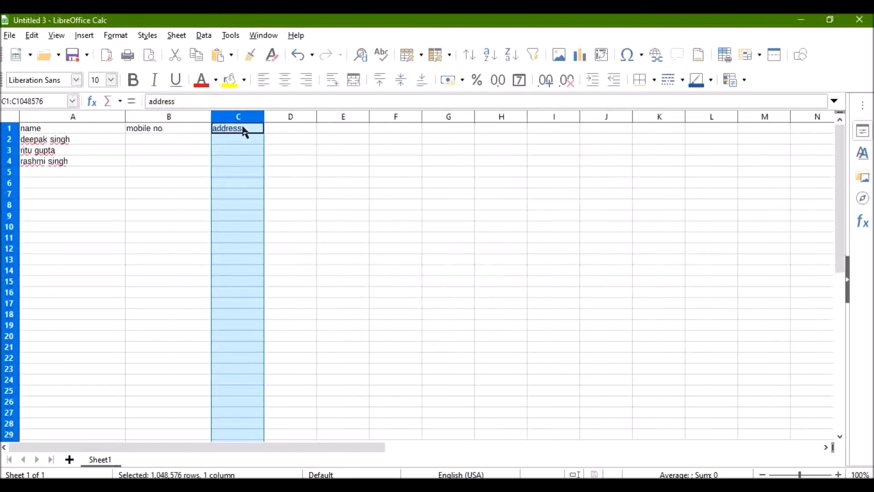
left_click_drag(265, 117, 315, 125)
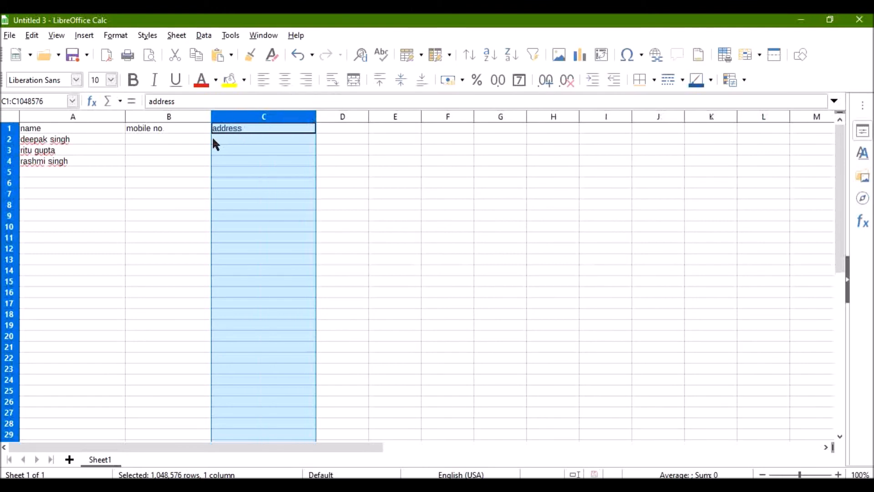
Enter a mobile number for each of the three contacts in cells B2 to B4
left_click(201, 140)
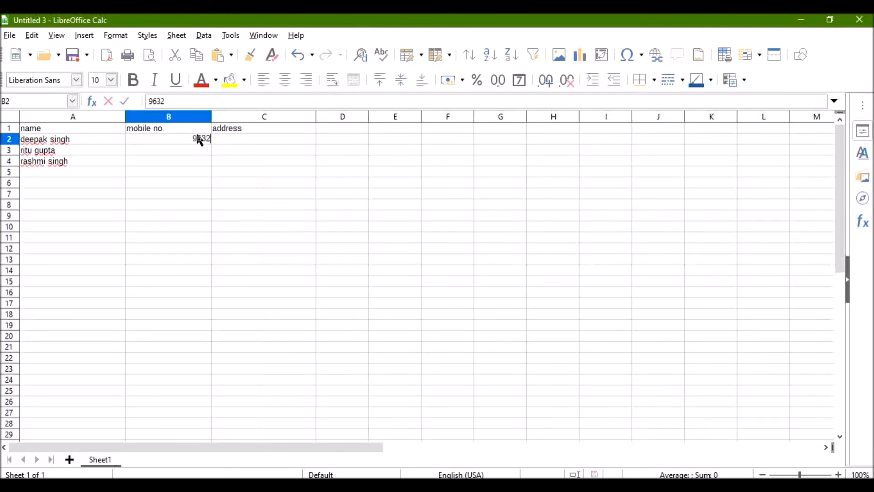
left_click(184, 155)
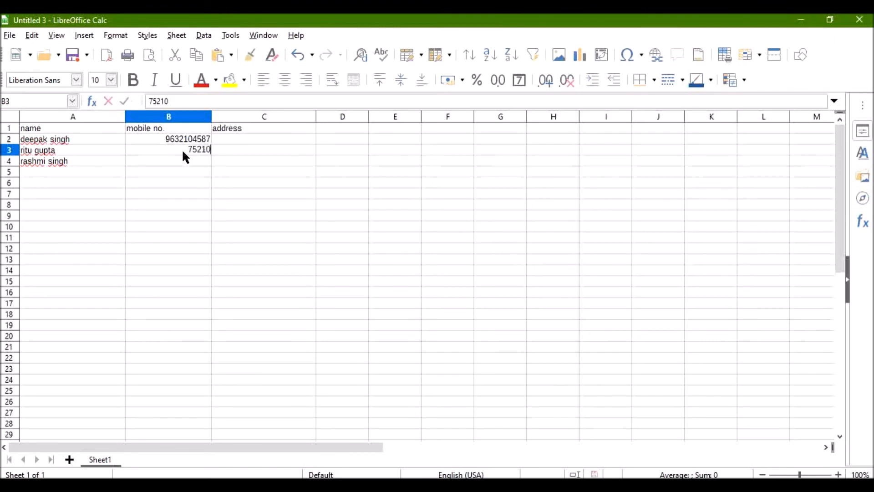
left_click(180, 158)
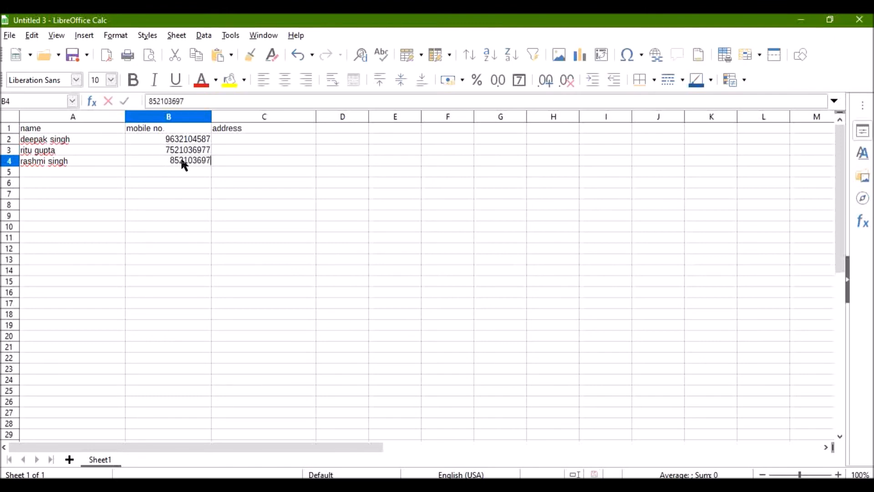
Fill in the three contacts' addresses in cells C2 to C4
left_click(227, 137)
type("rohini, new delhi")
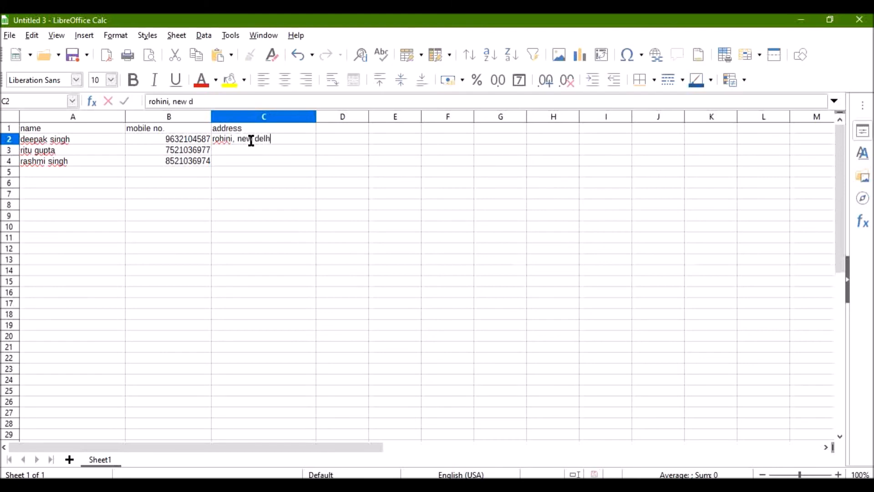
left_click(250, 155)
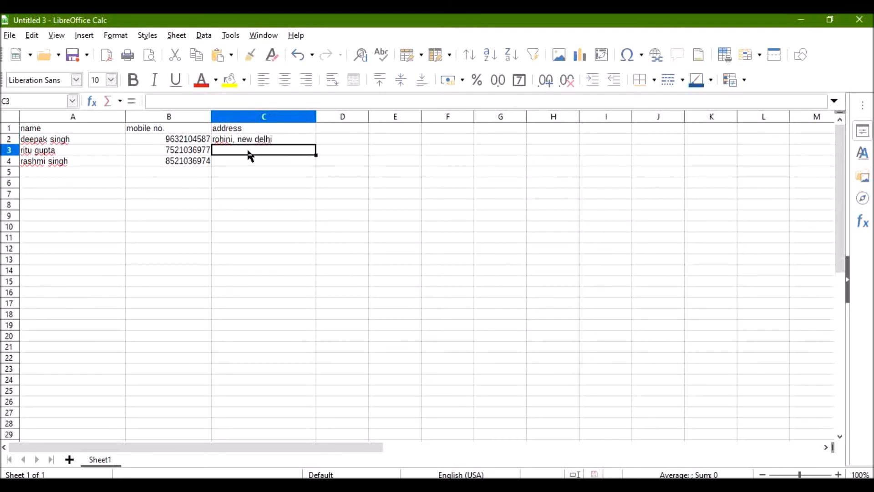
type("hauza ")
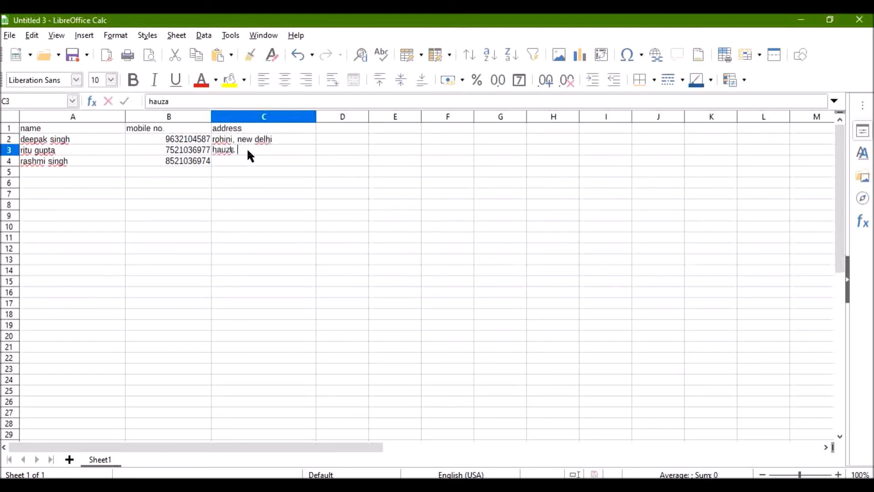
type("khas, new delhi")
left_click(246, 163)
type("IN")
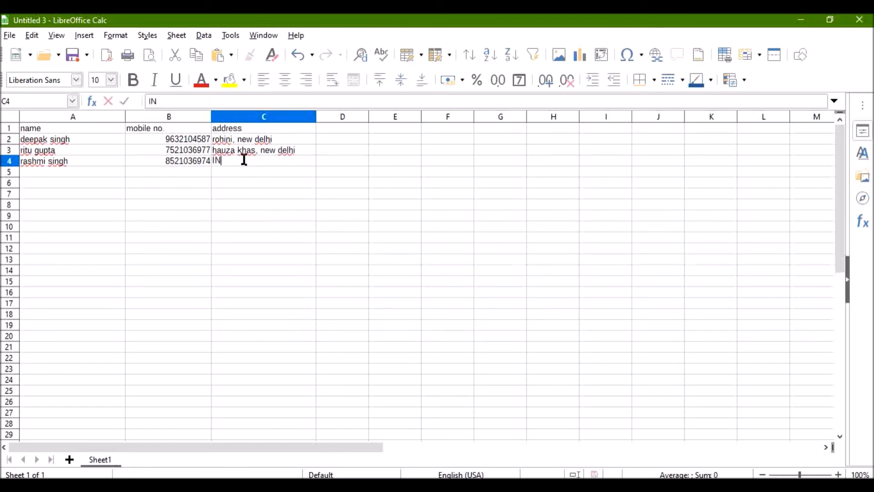
type("A, new delhi")
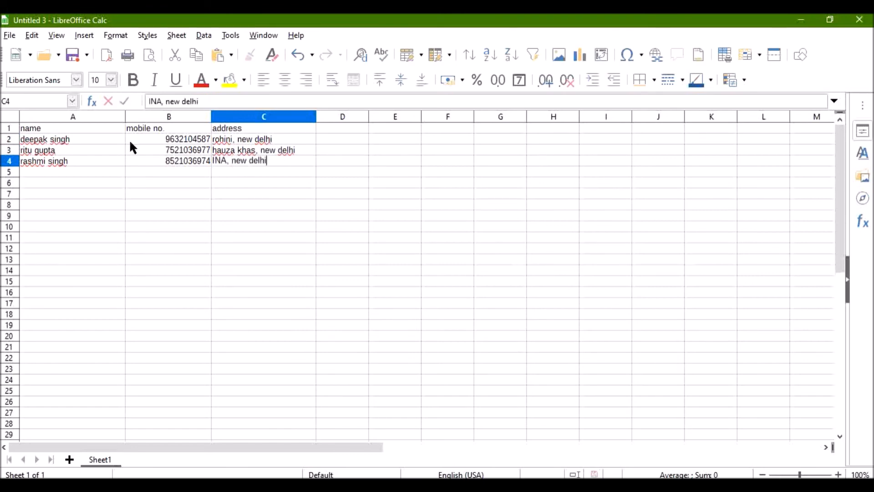
Save the spreadsheet to the Desktop as an ODF Spreadsheet named "db" and close it
left_click(10, 35)
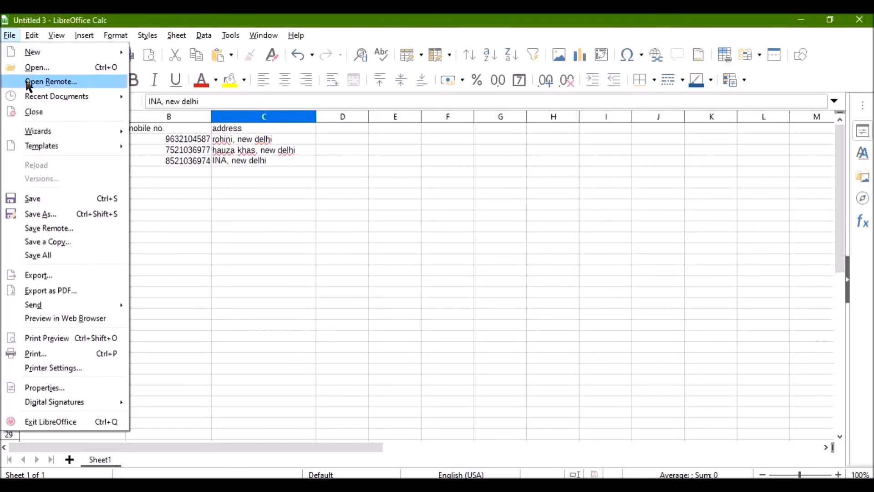
left_click(41, 197)
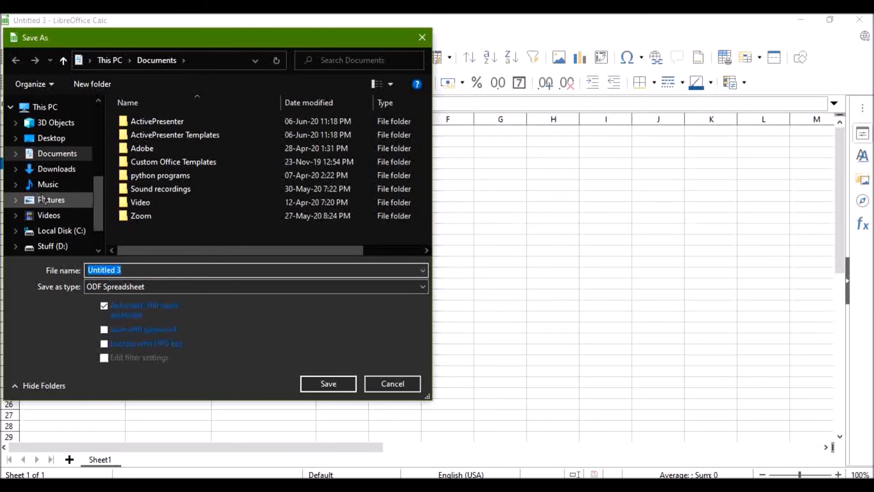
type("db")
scroll(68, 127, "up", 5)
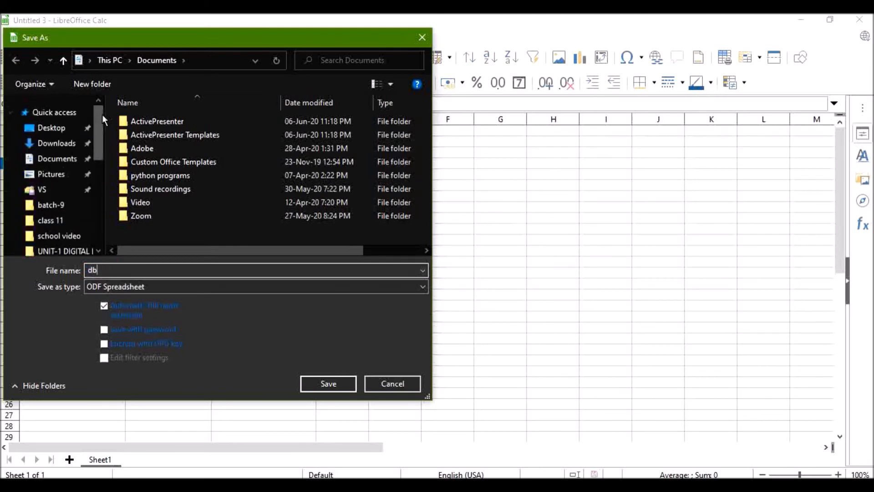
left_click(51, 128)
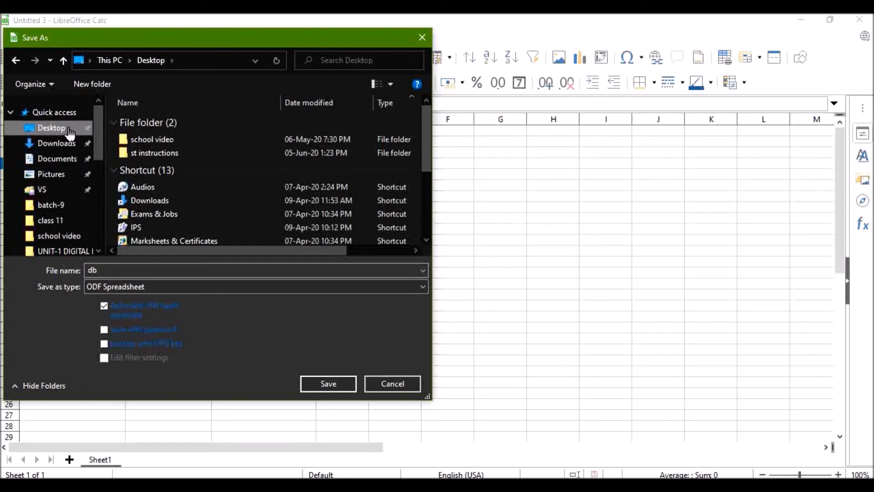
left_click(328, 383)
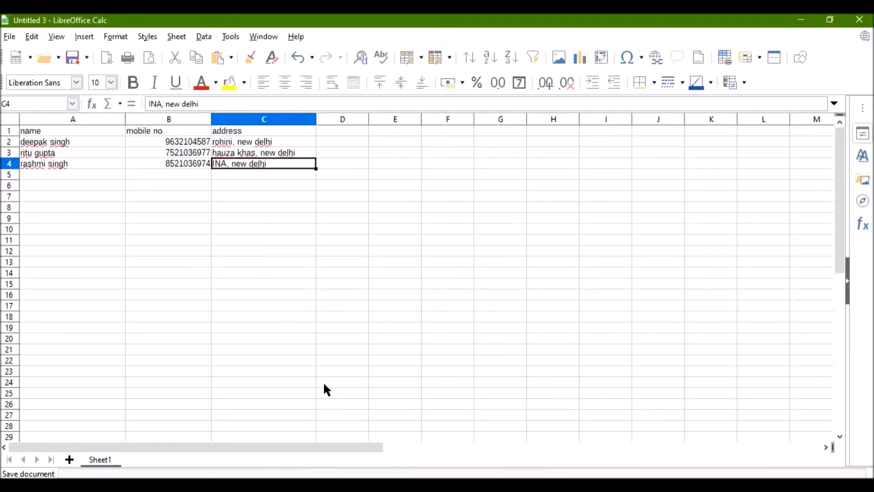
left_click(862, 20)
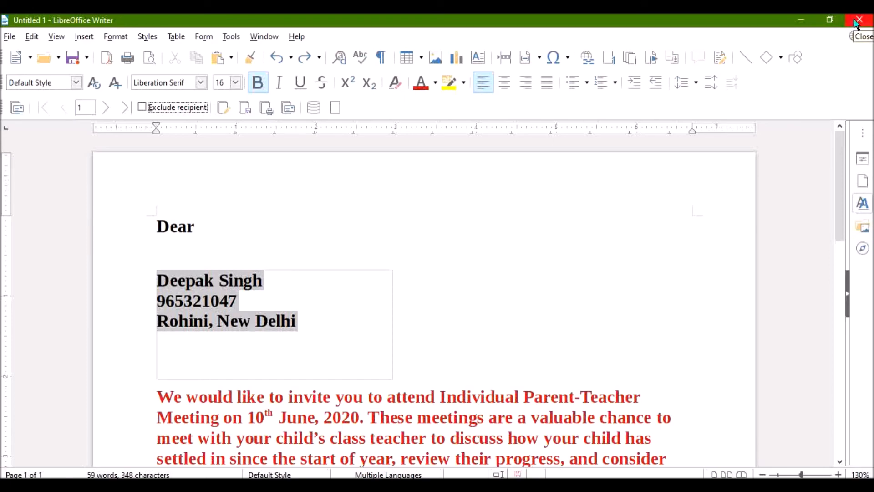
Following the data source notes, start the Address Data Source wizard with Other external data source and open its connection settings
key("alt+Tab")
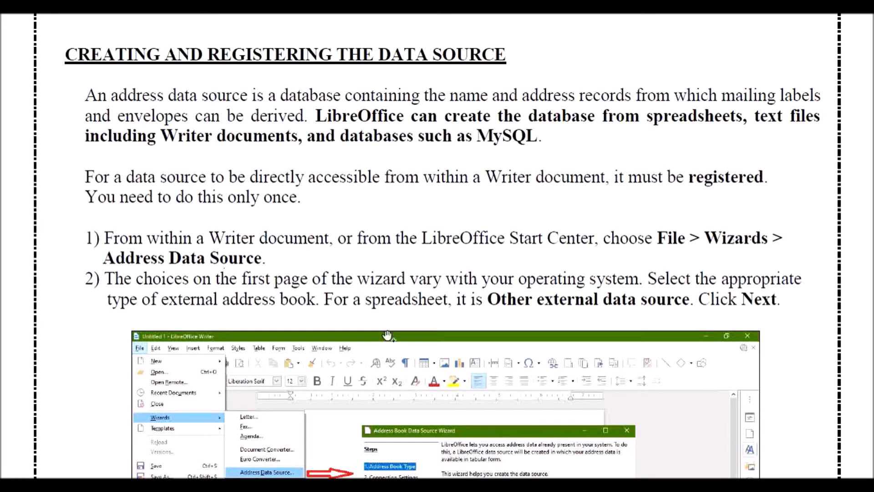
scroll(391, 334, "down", 1)
scroll(391, 330, "down", 3)
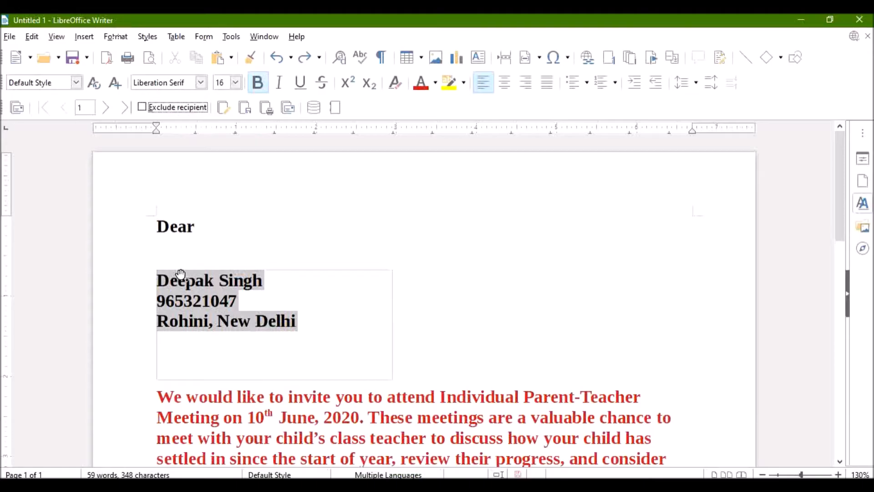
left_click(9, 37)
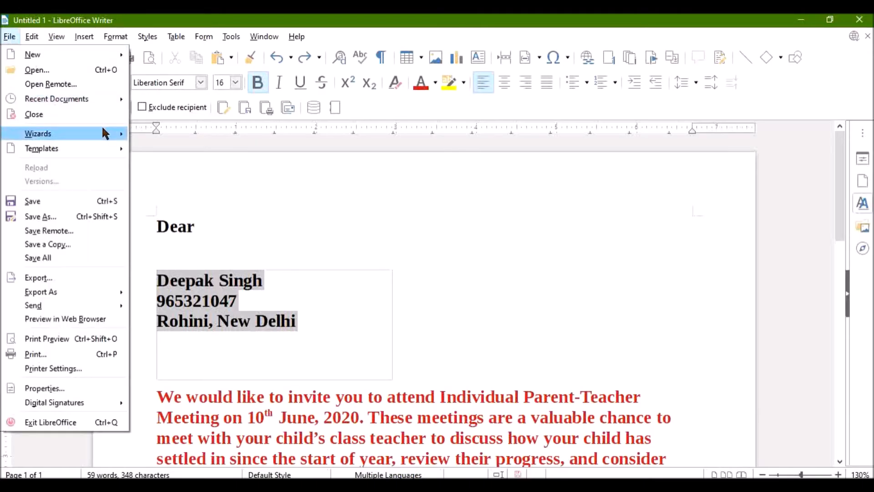
mouse_move(107, 133)
left_click(233, 211)
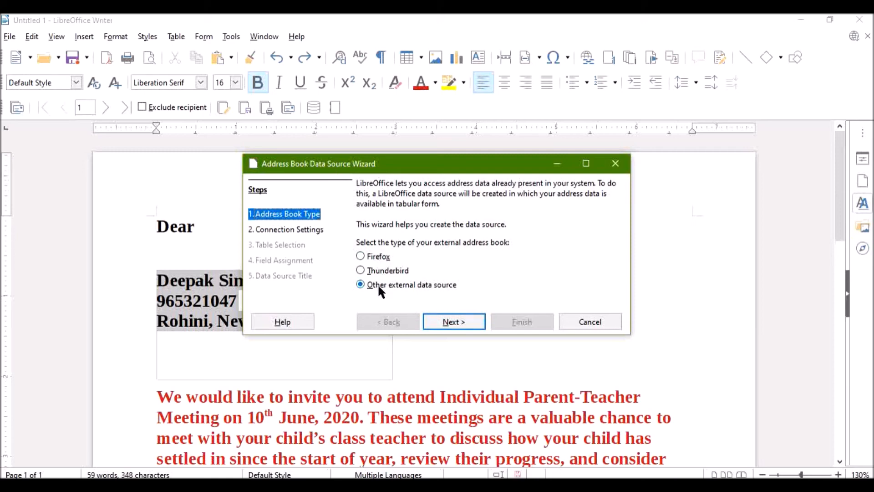
left_click(444, 321)
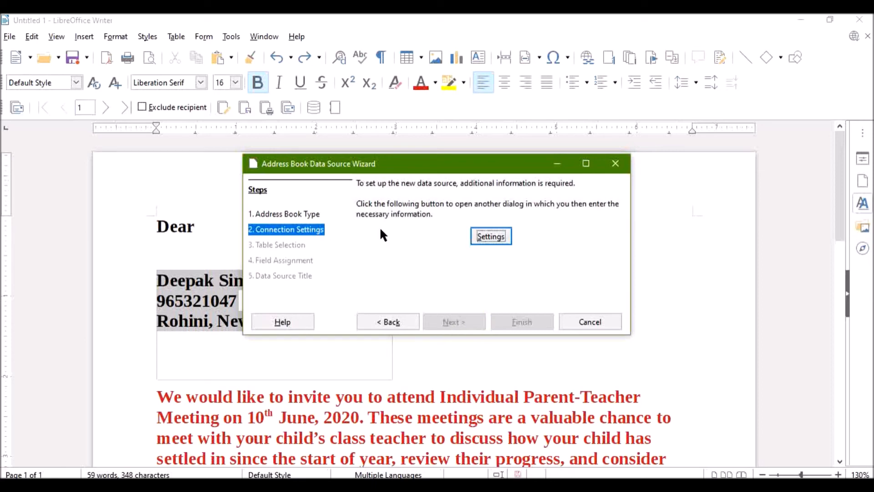
left_click(491, 237)
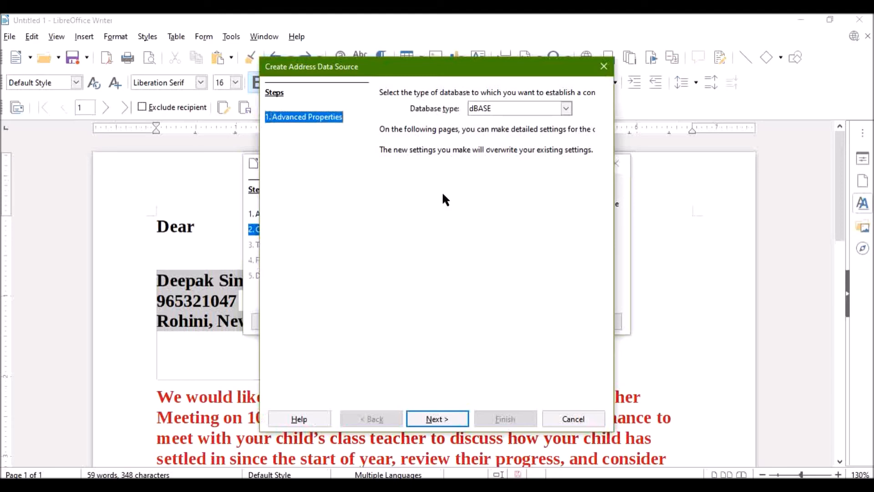
Choose Spreadsheet as the database type for the address data source and continue to its connection settings
left_click(565, 108)
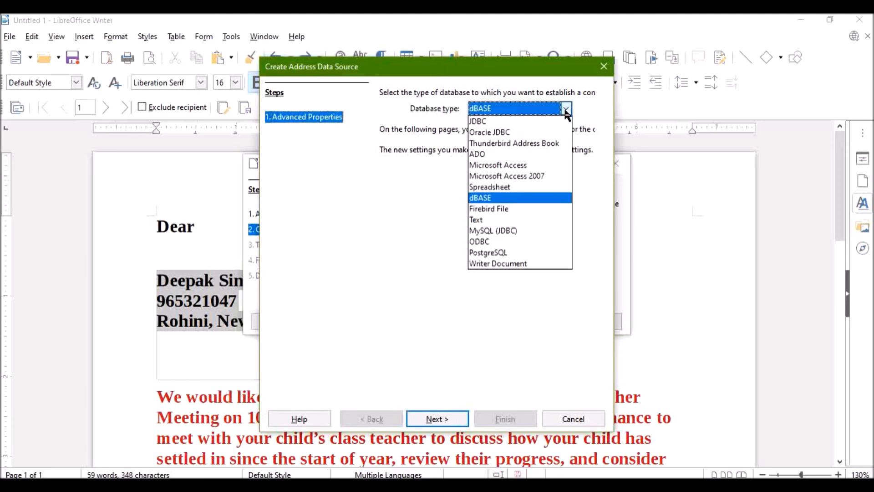
left_click(526, 187)
left_click(428, 419)
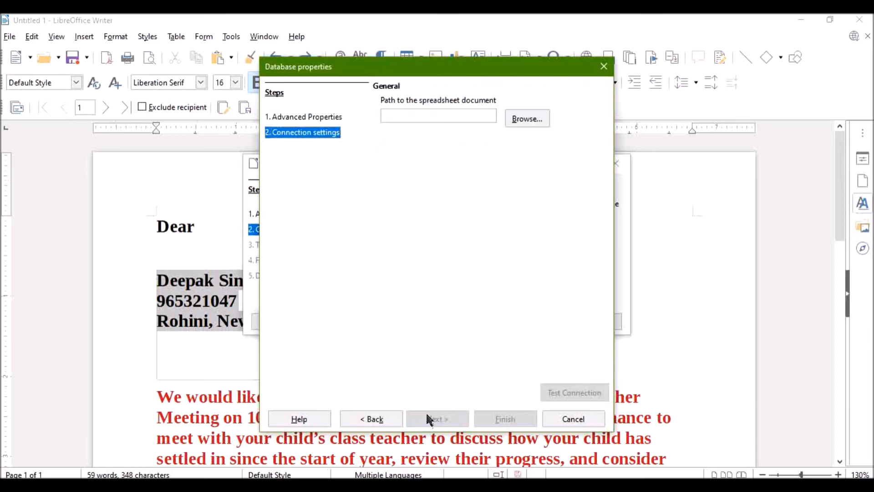
Set the path to the spreadsheet document to the db file on the Desktop
left_click(519, 119)
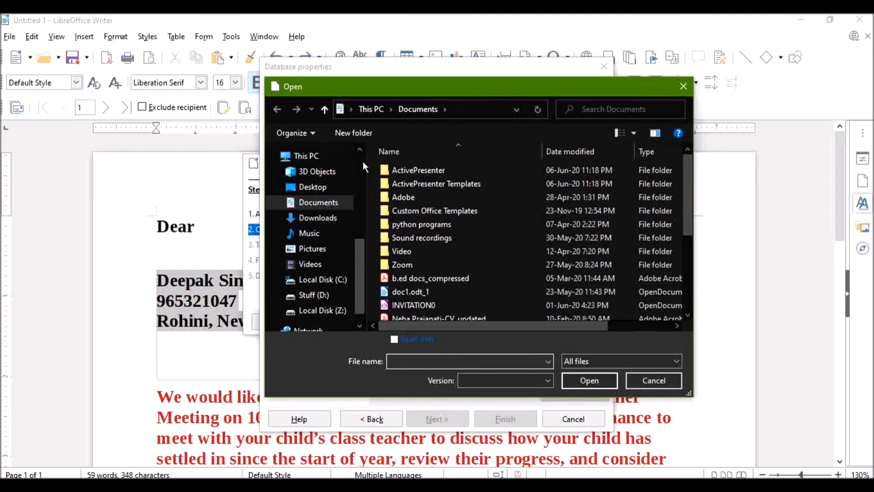
scroll(363, 162, "up", 3)
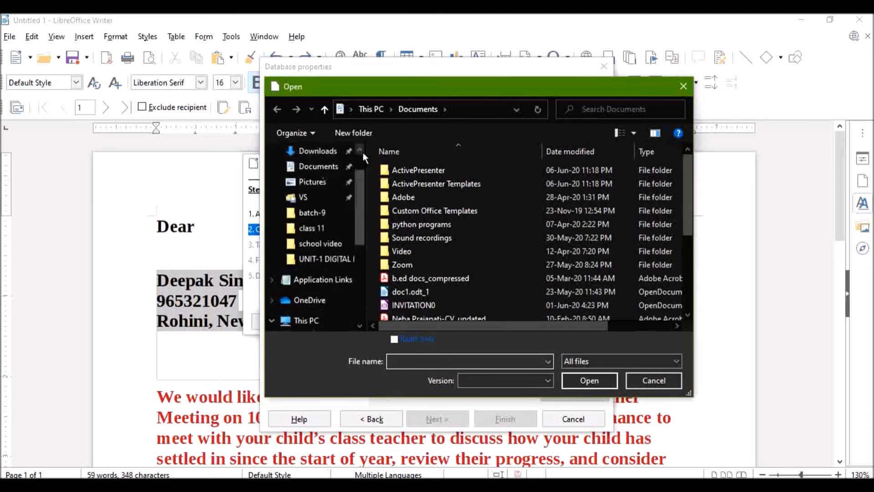
scroll(363, 152, "up", 1)
left_click(326, 177)
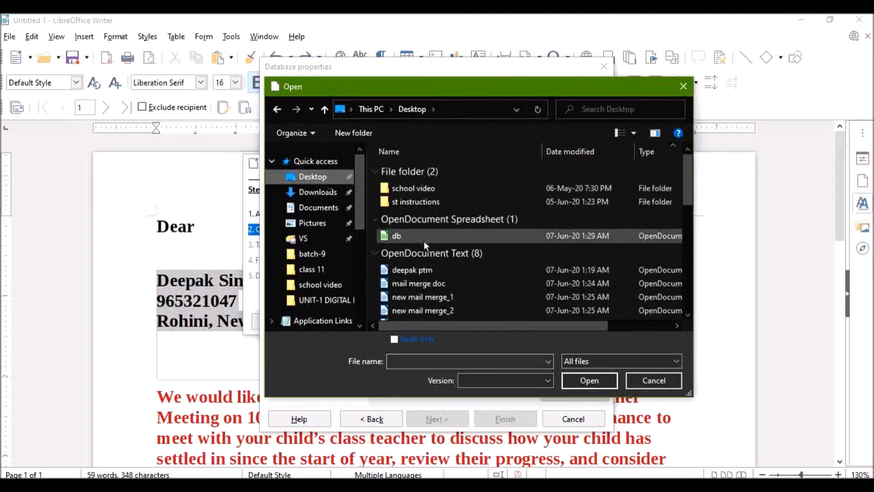
left_click(424, 241)
left_click(572, 379)
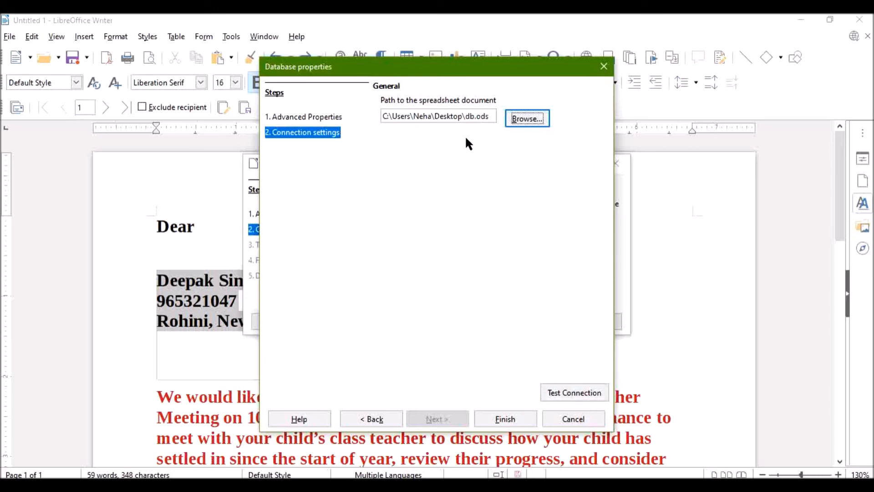
Test the connection to the db spreadsheet and finish the database properties
left_click(551, 395)
left_click(551, 394)
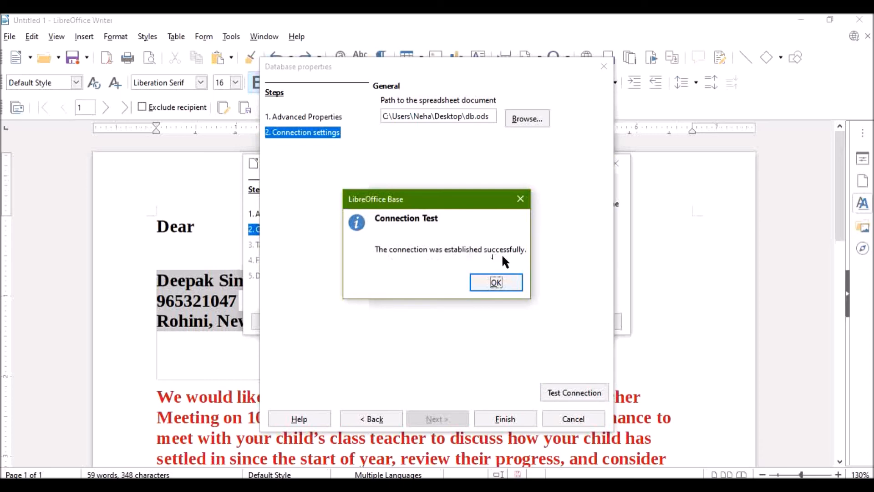
left_click(497, 284)
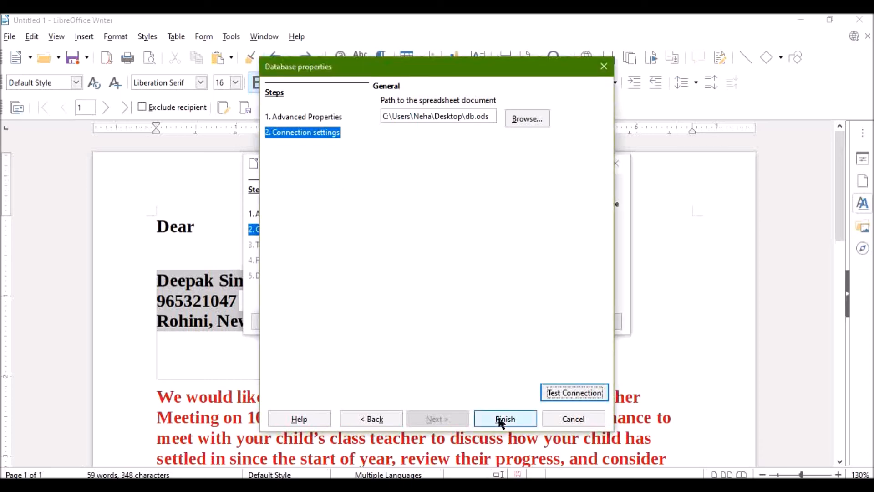
left_click(500, 418)
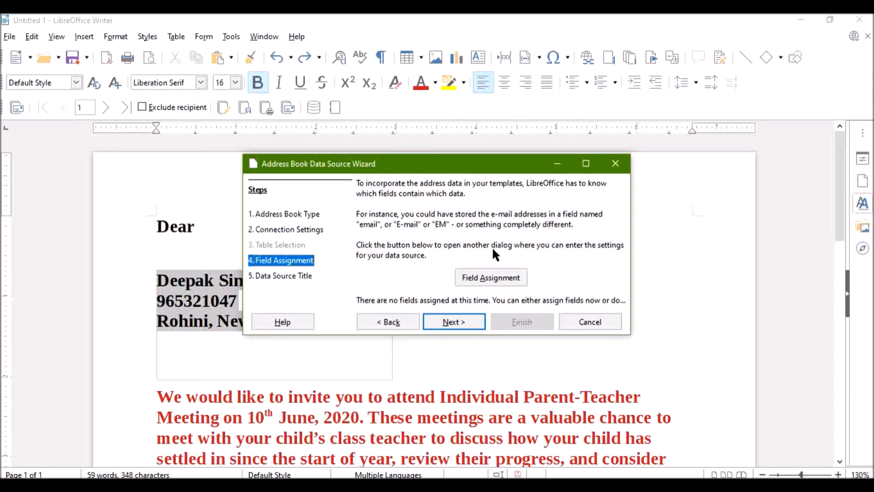
Skip field assignment and register the embedded address book as Addresses, available to all modules
left_click(461, 318)
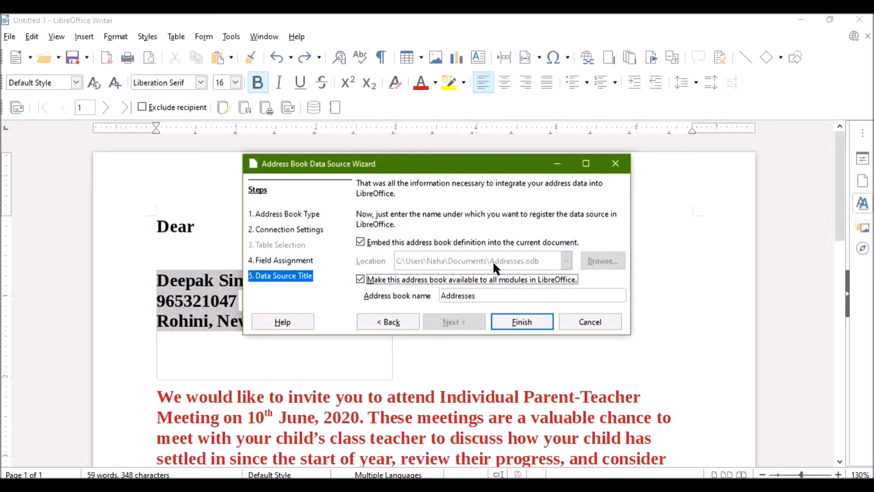
key("Tab")
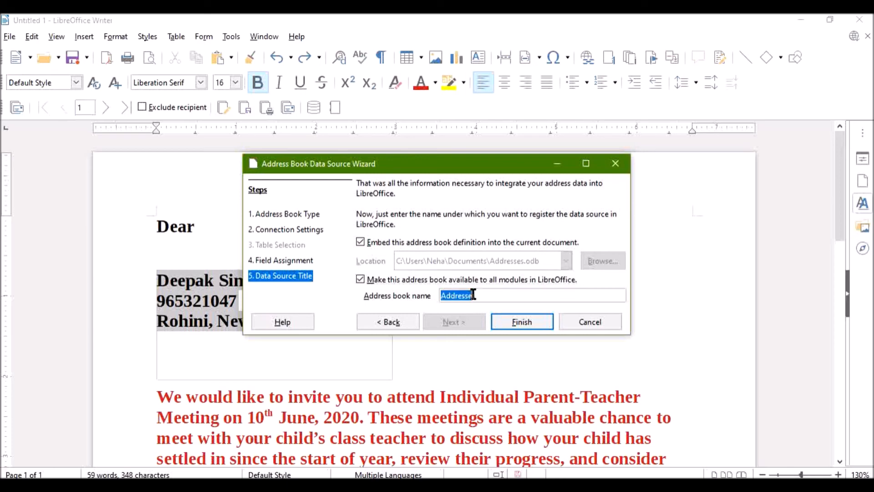
left_click(507, 322)
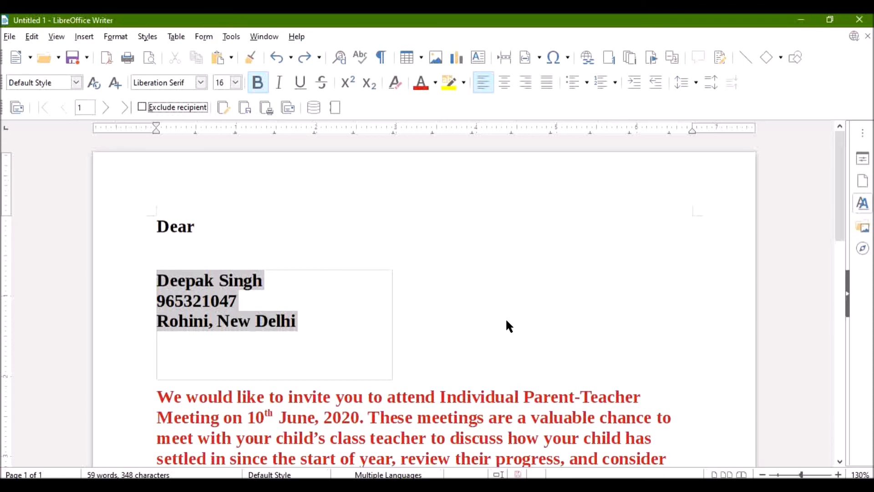
Start the Mail Merge Wizard with a new document of type Letter and continue to the address block settings
left_click(230, 37)
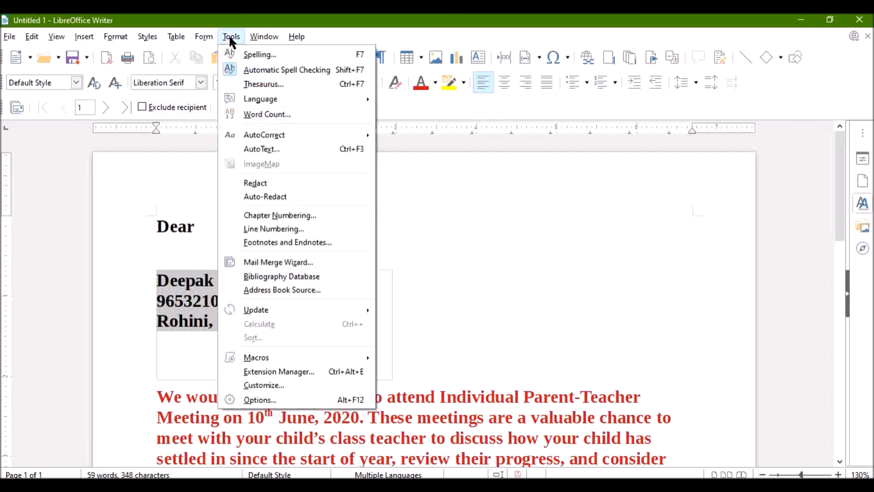
left_click(333, 258)
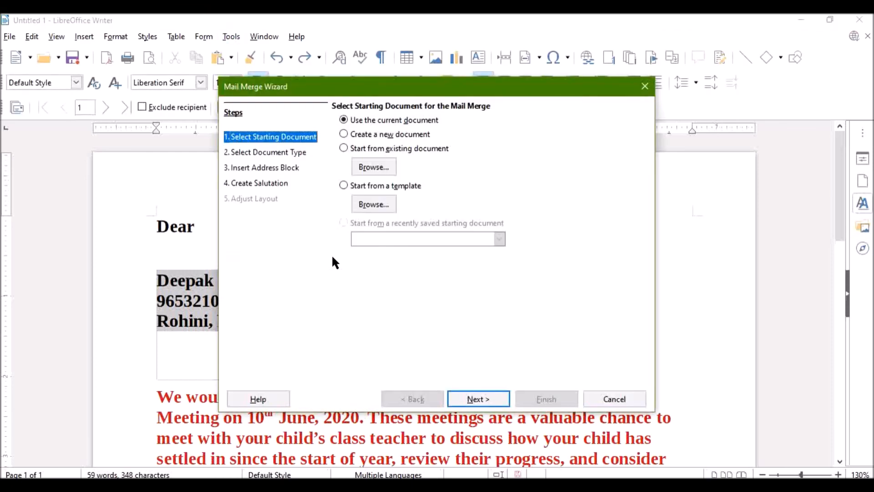
left_click(416, 134)
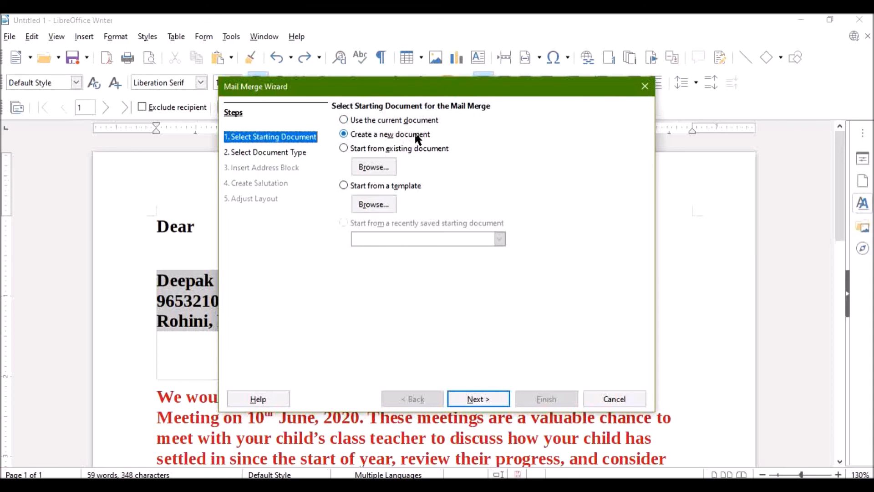
left_click(464, 400)
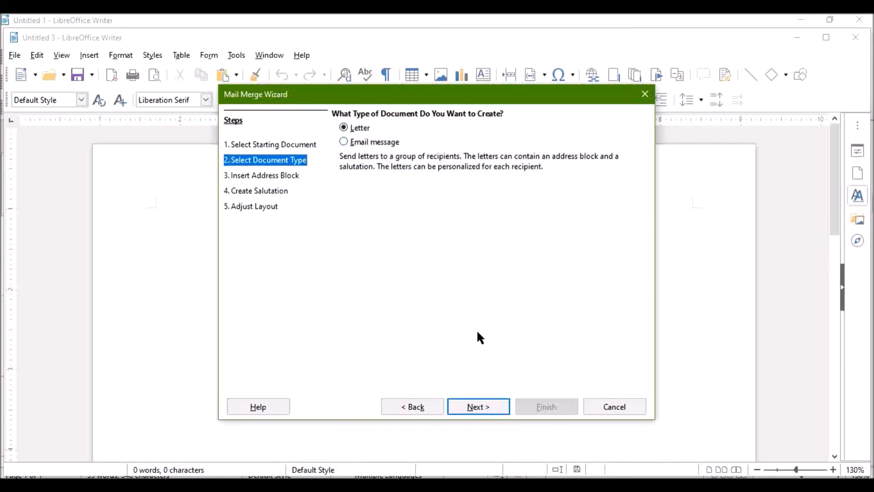
left_click(474, 406)
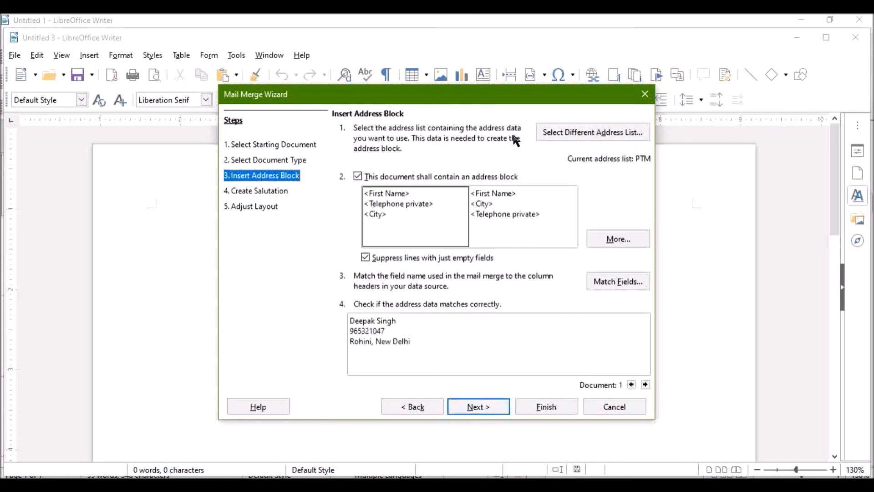
Select the Addresses list with table Sheet1 as the mail merge's address list
left_click(546, 135)
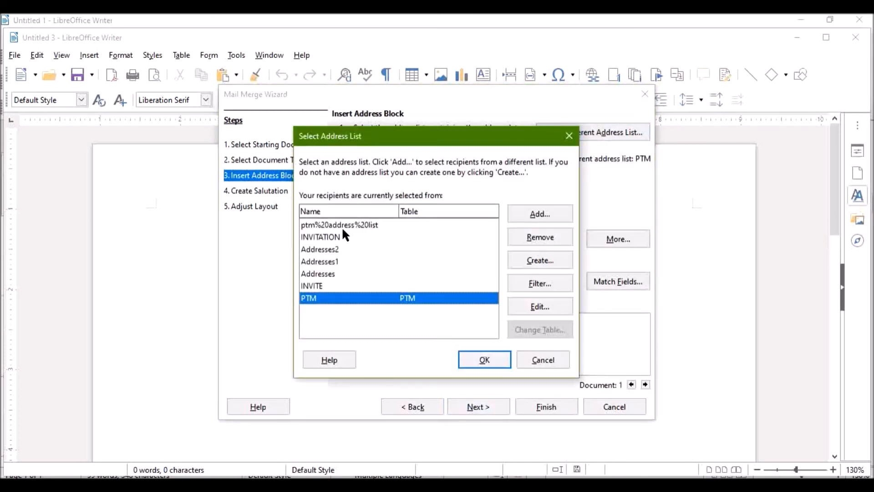
left_click(330, 273)
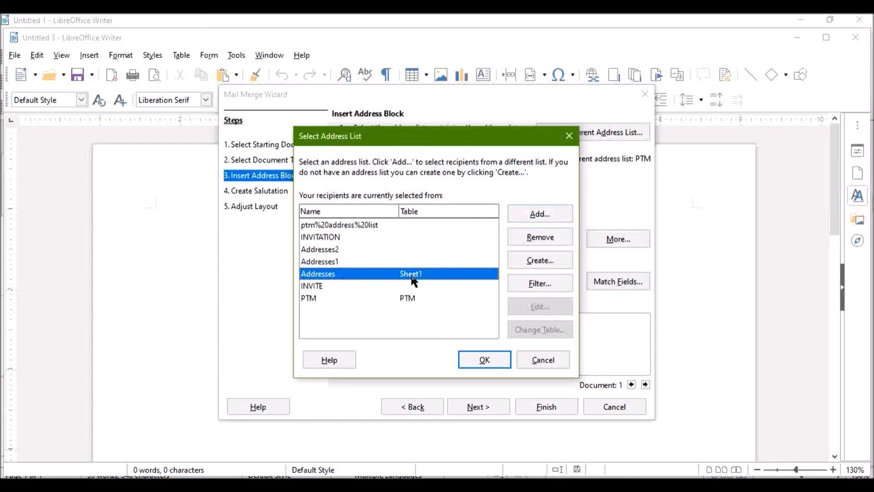
left_click(472, 362)
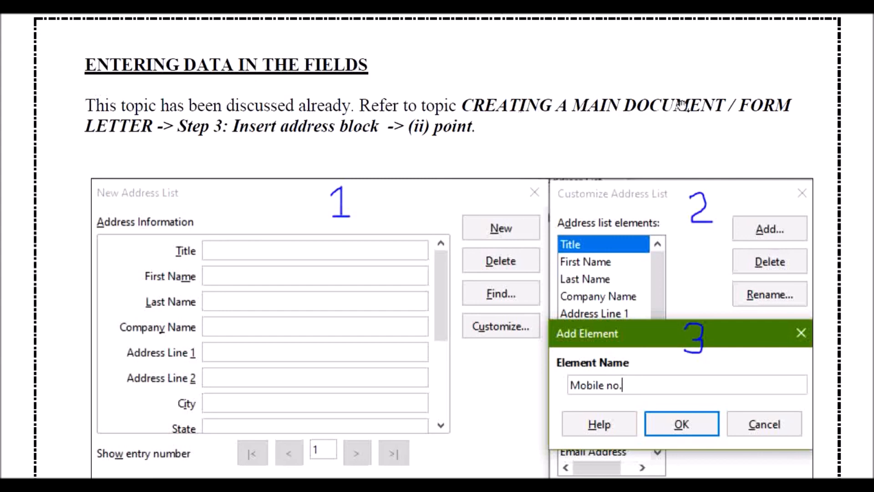
Read the notes on entering data in the fields, merging the data source and editing individual documents
scroll(471, 348, "down", 1)
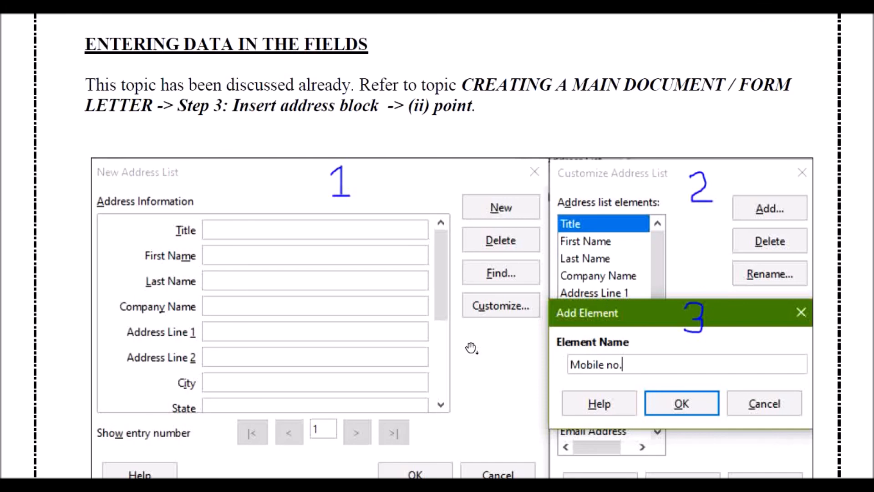
scroll(471, 348, "down", 5)
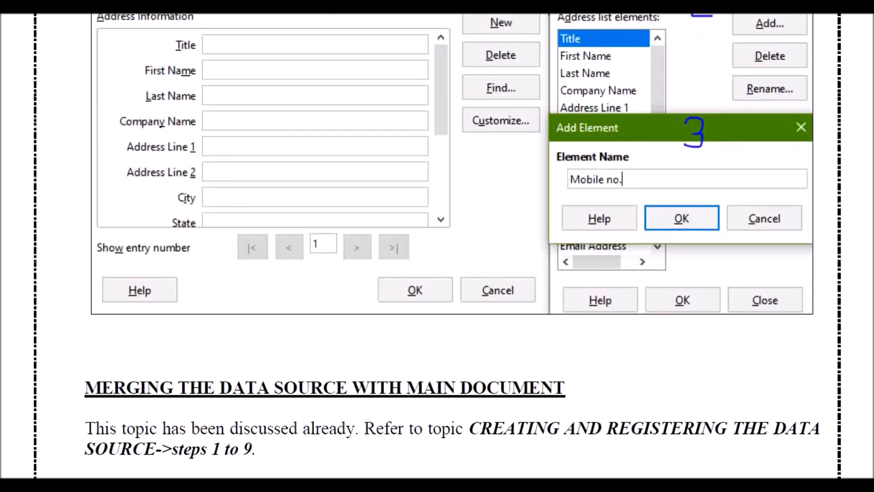
scroll(472, 348, "down", 2)
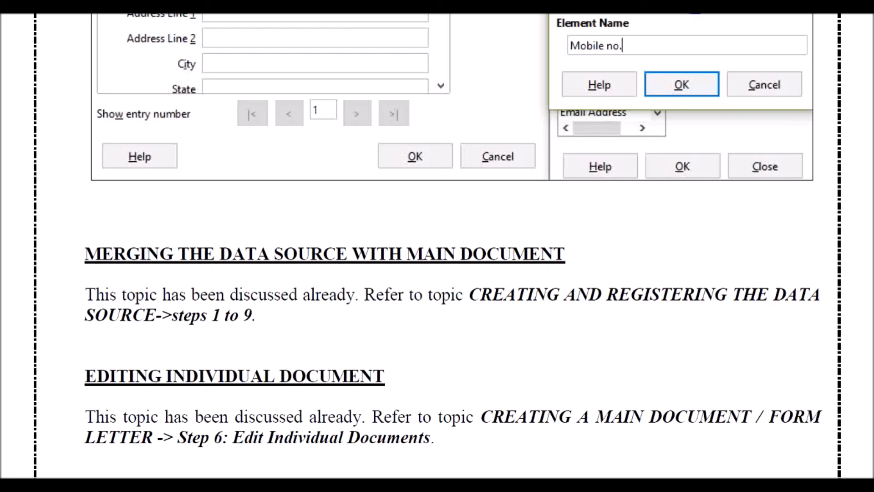
scroll(437, 243, "down", 1)
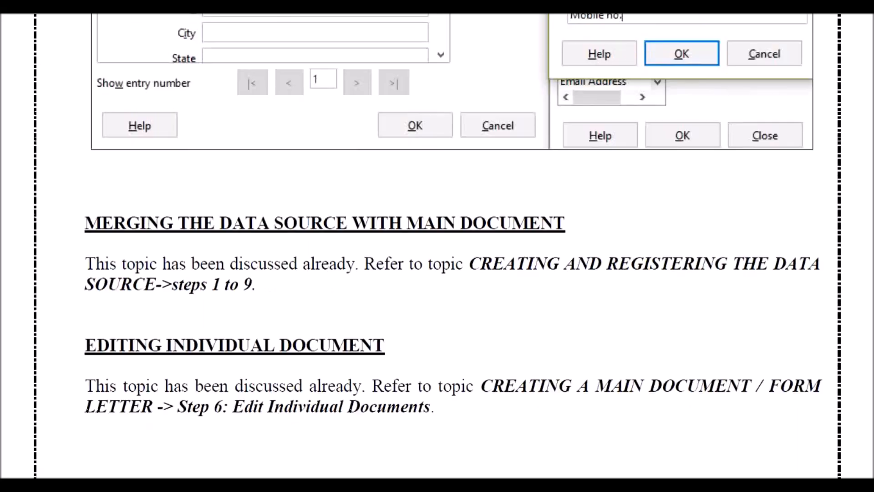